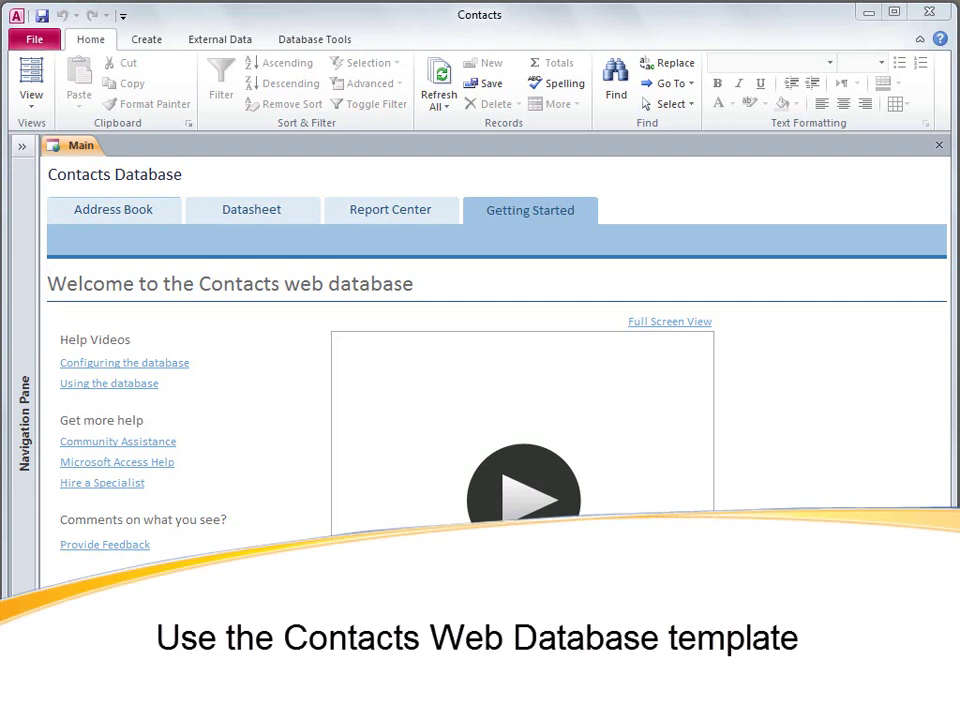
{"action": "left_click", "coordinate": [154, 217]}
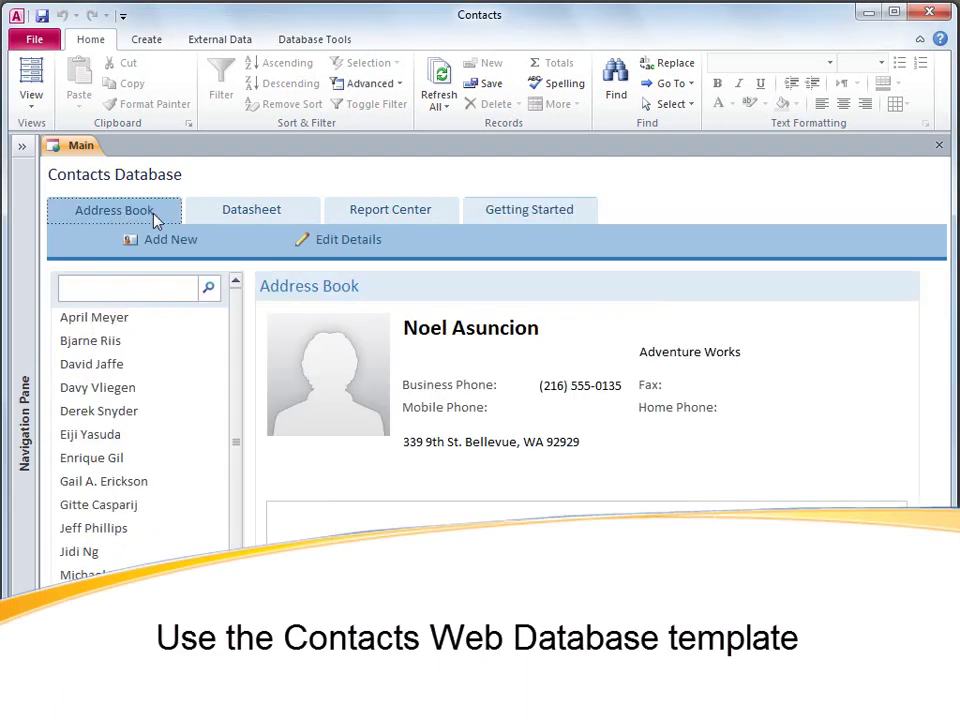
{"action": "left_click", "coordinate": [215, 242]}
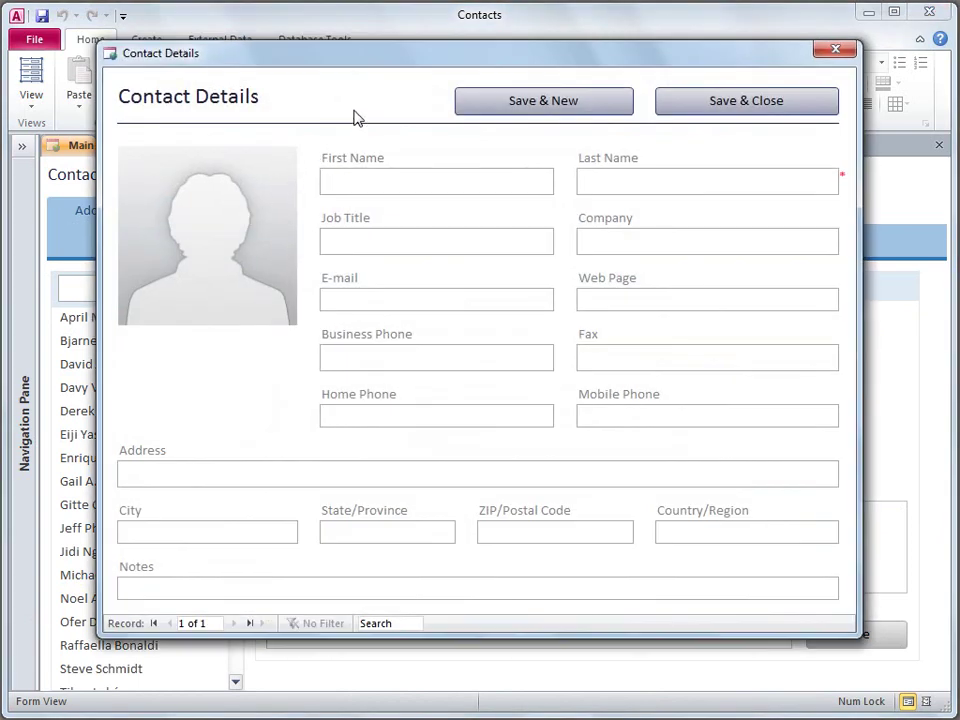
{"action": "type", "text": "Kim"}
{"action": "key", "text": "Tab"}
{"action": "type", "text": "Aker"}
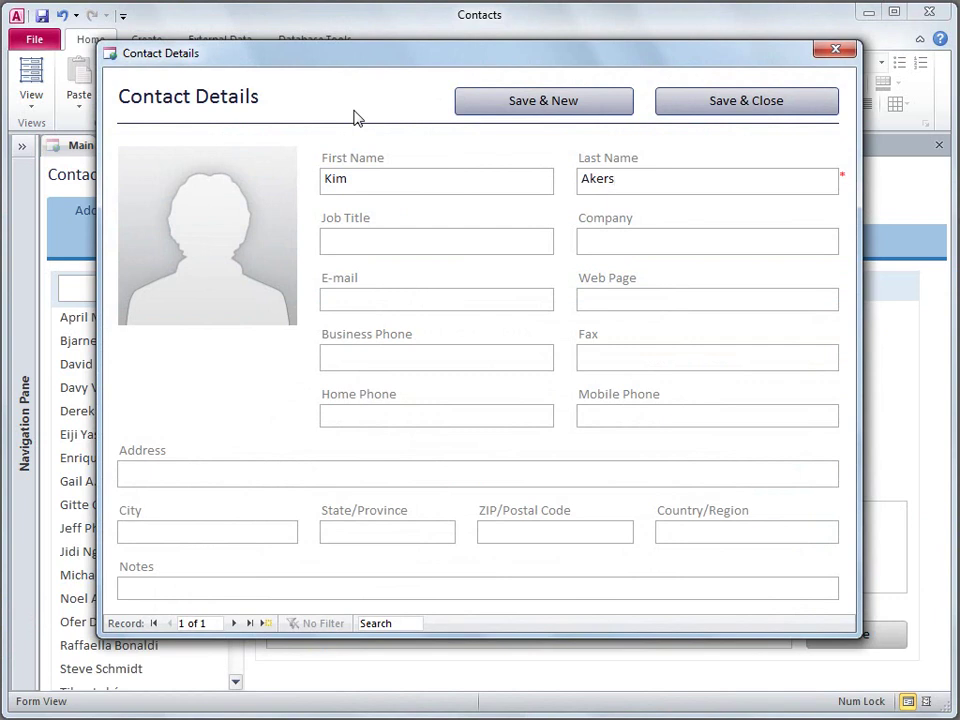
{"action": "left_click", "coordinate": [385, 354]}
{"action": "type", "text": "828"}
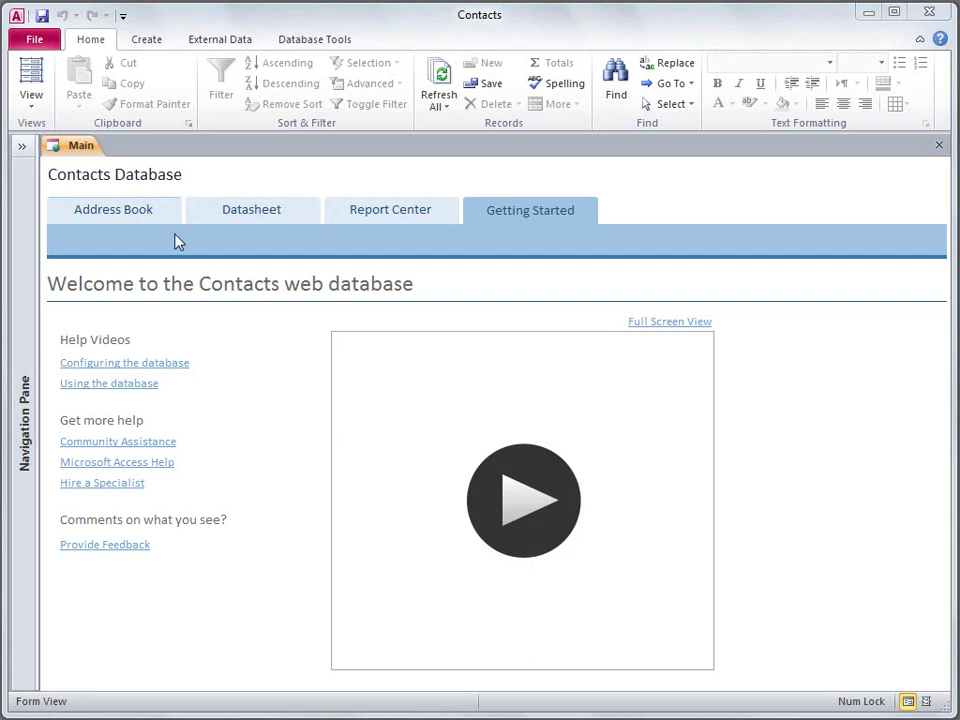
Step: Create a new contact in the address book and enter the contact's full name, business phone and postal address
{"action": "left_click", "coordinate": [154, 214]}
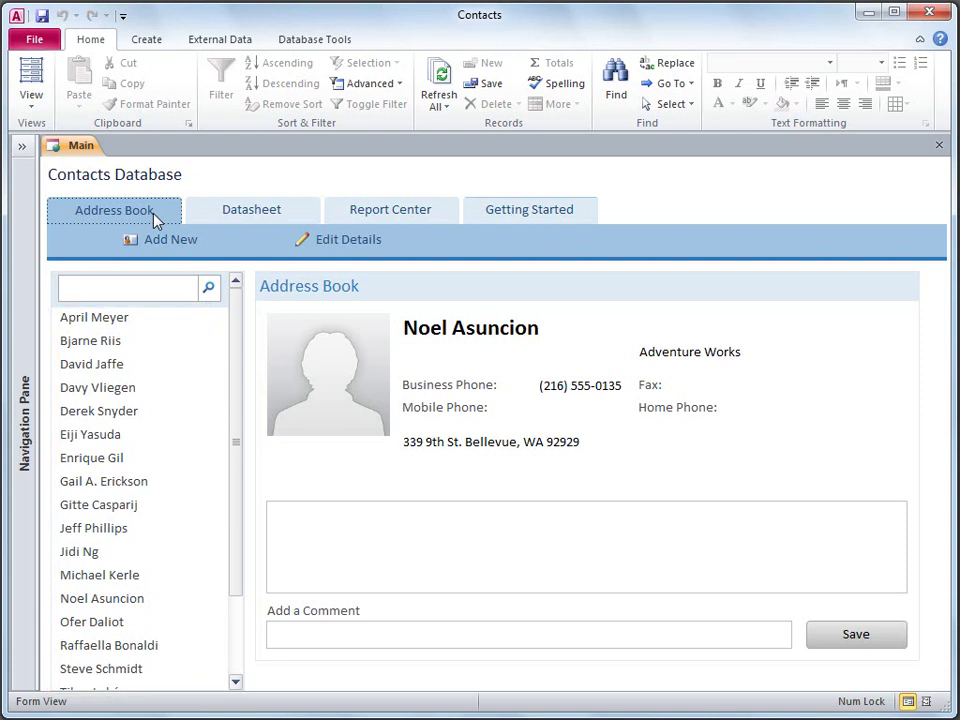
{"action": "left_click", "coordinate": [223, 242]}
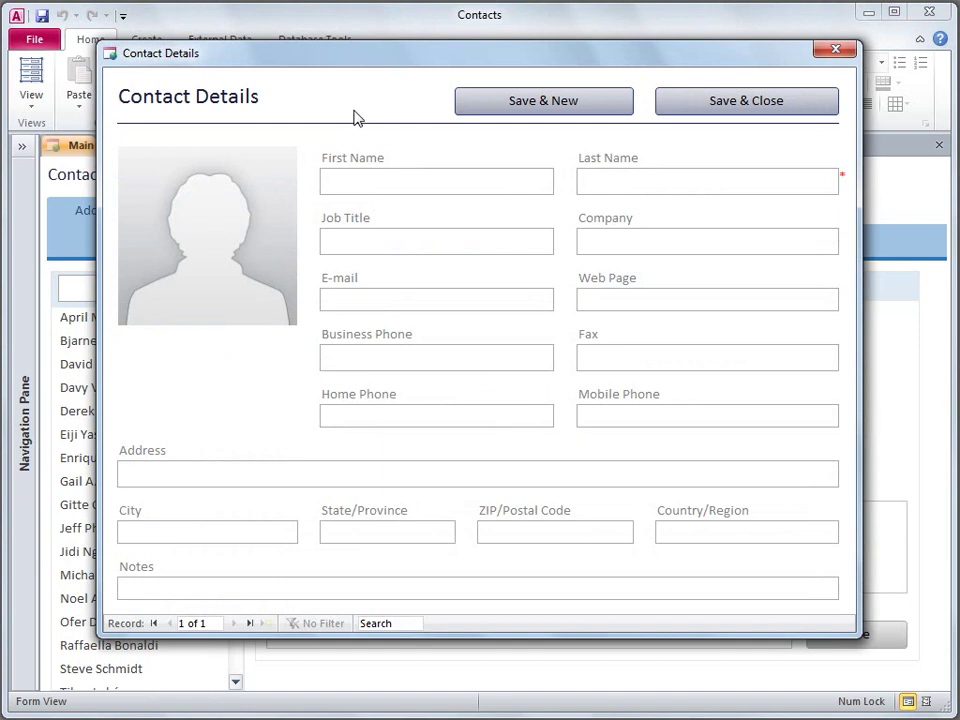
{"action": "type", "text": "Kim"}
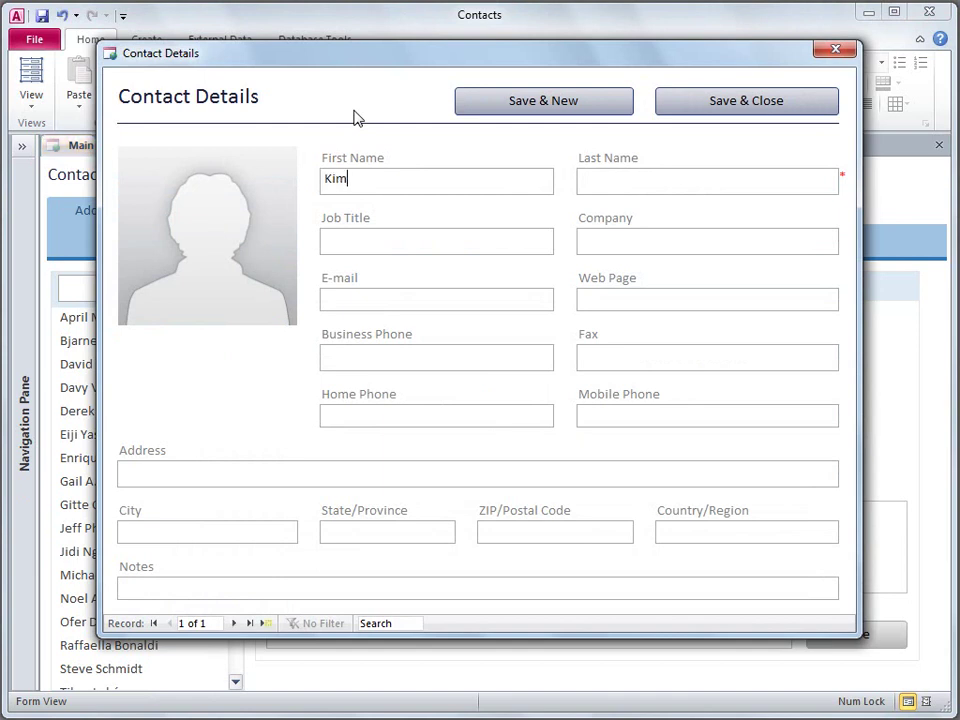
{"action": "key", "text": "Tab"}
{"action": "type", "text": "Akers"}
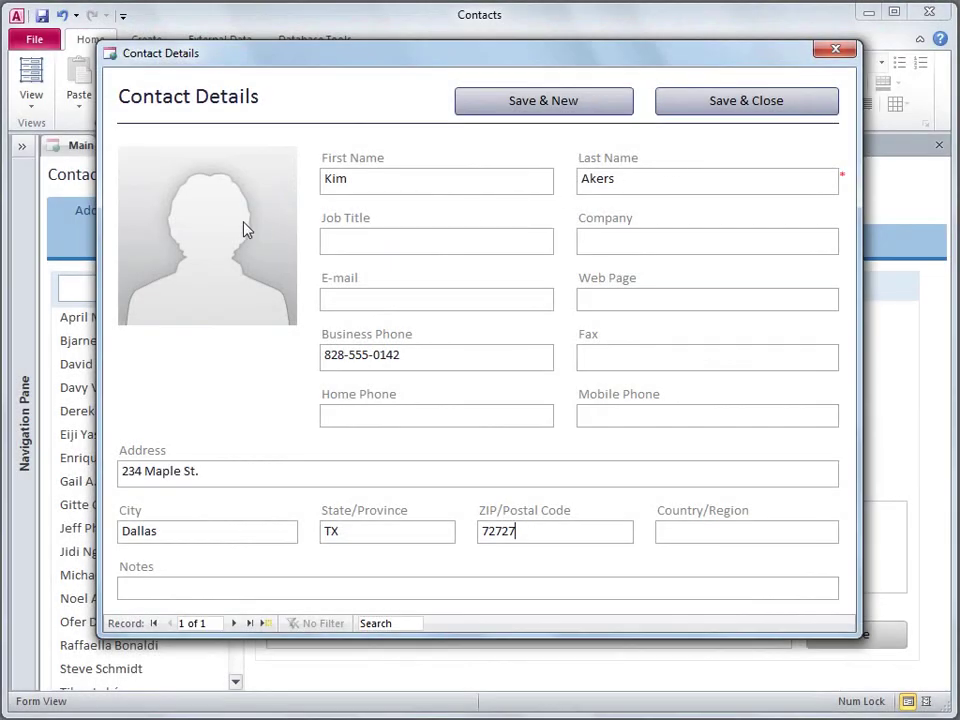
Step: Attach the contact's resume document from the Demo folder to the new contact and save and close the record
{"action": "left_click", "coordinate": [246, 229]}
{"action": "double_click", "coordinate": [246, 229]}
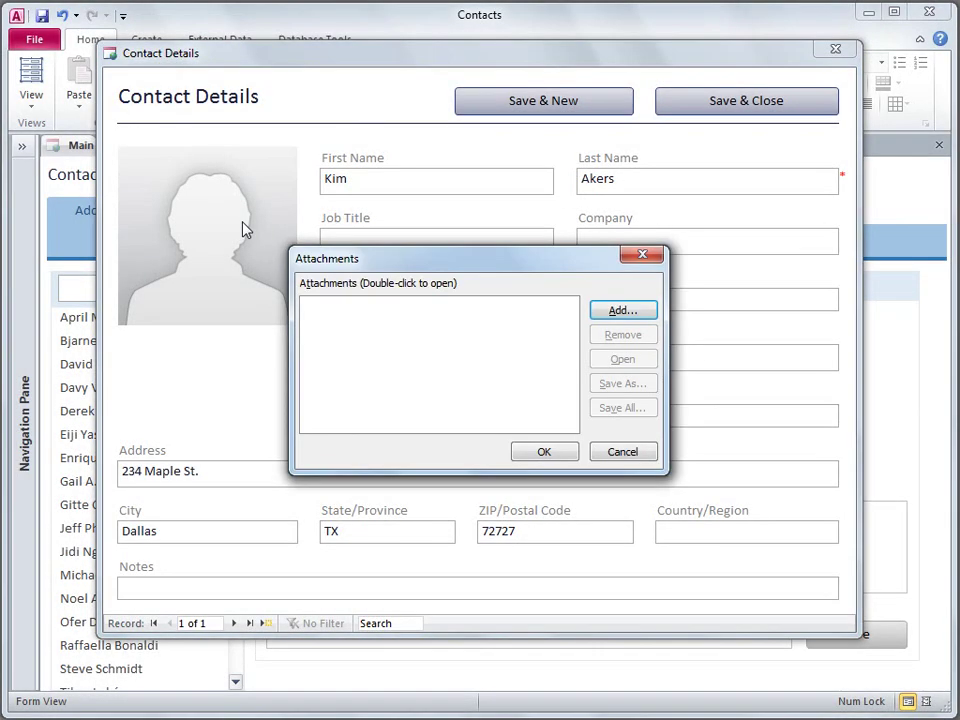
{"action": "left_click", "coordinate": [618, 311]}
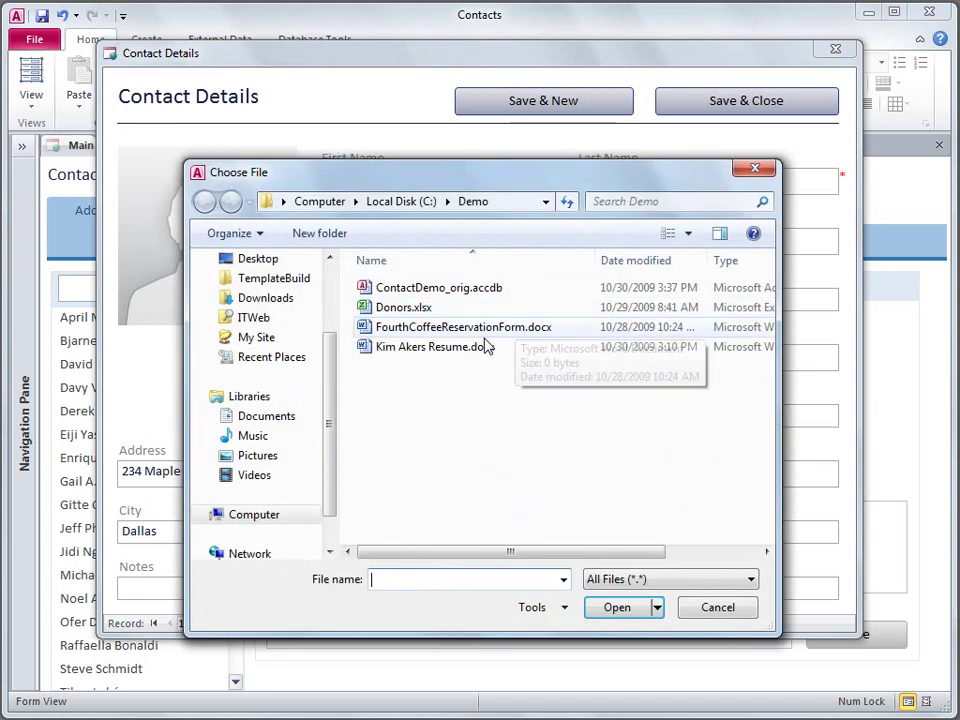
{"action": "double_click", "coordinate": [471, 348]}
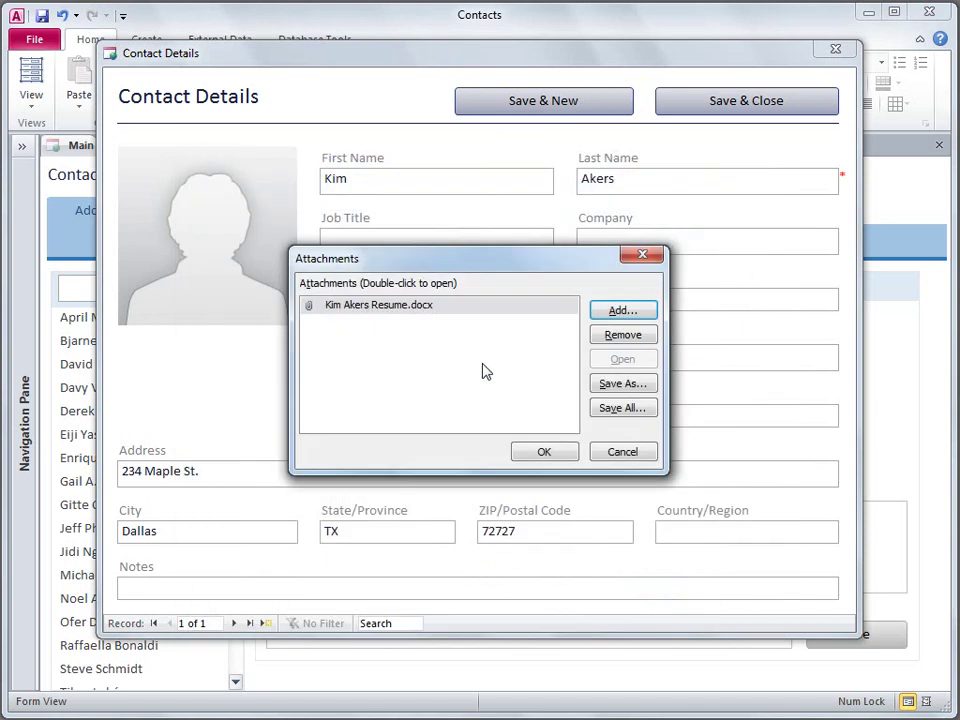
{"action": "left_click", "coordinate": [544, 450]}
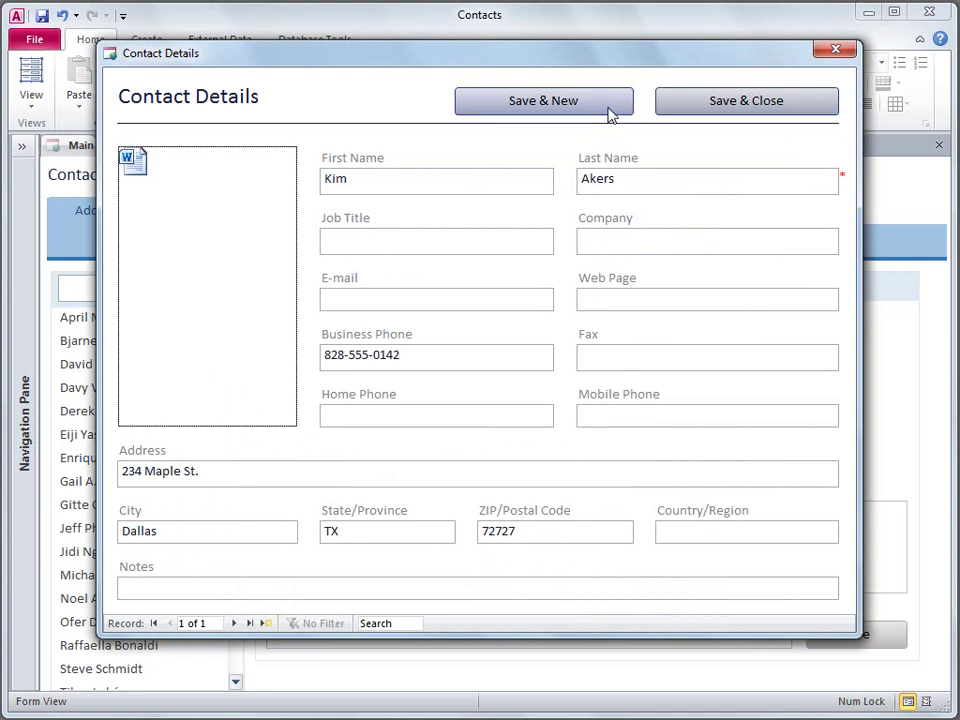
{"action": "left_click", "coordinate": [795, 108]}
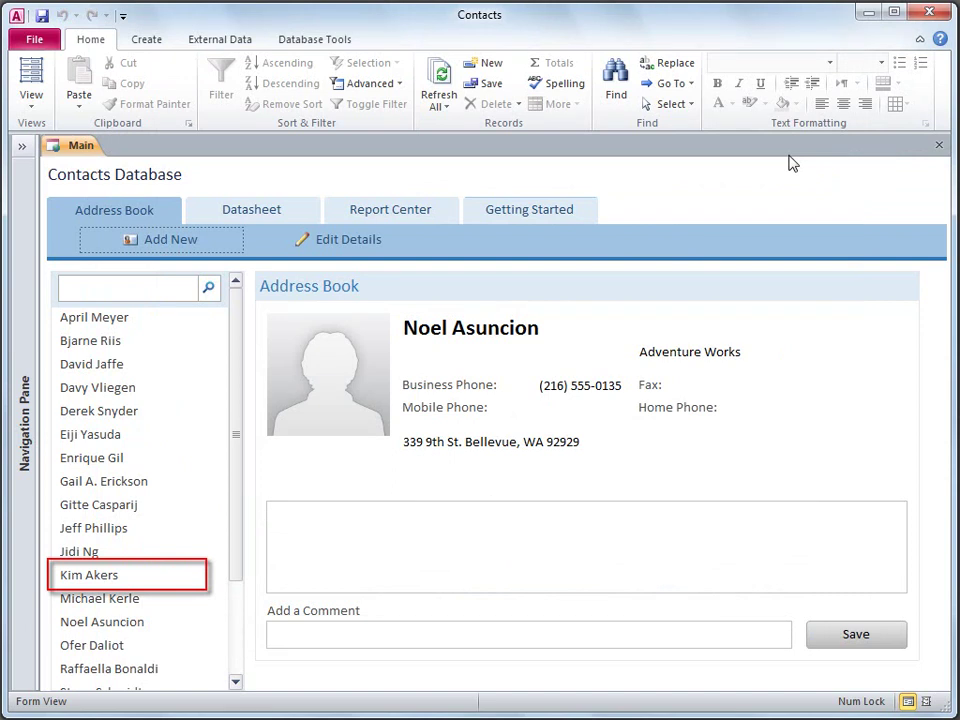
Step: Save the comment "Faxed marketing materials" for the tenth contact in the address book list
{"action": "left_click", "coordinate": [112, 535]}
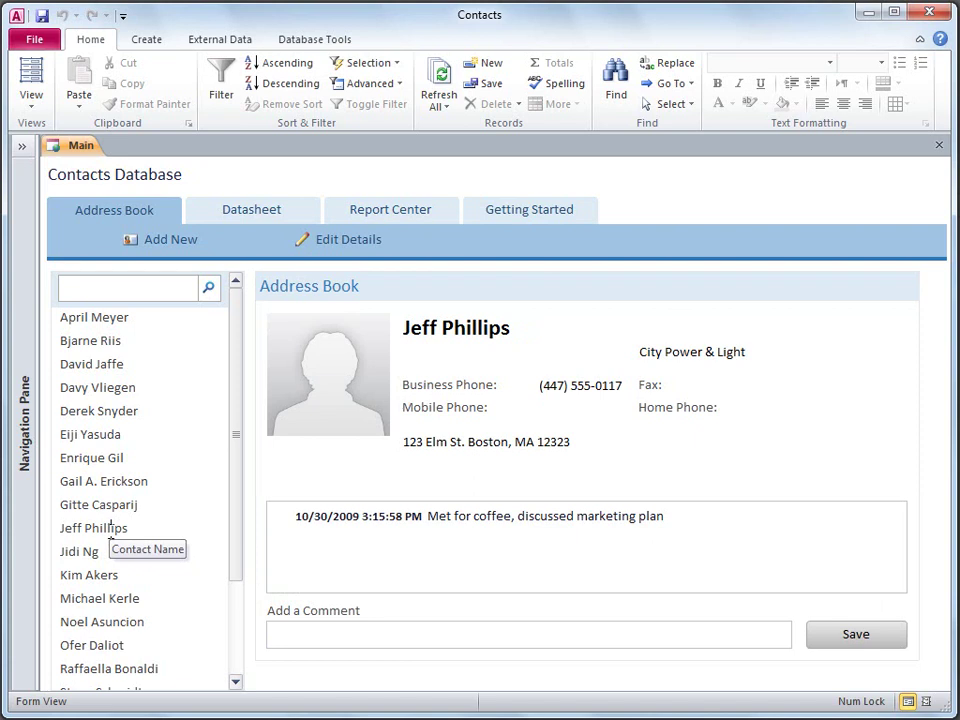
{"action": "left_click", "coordinate": [299, 630]}
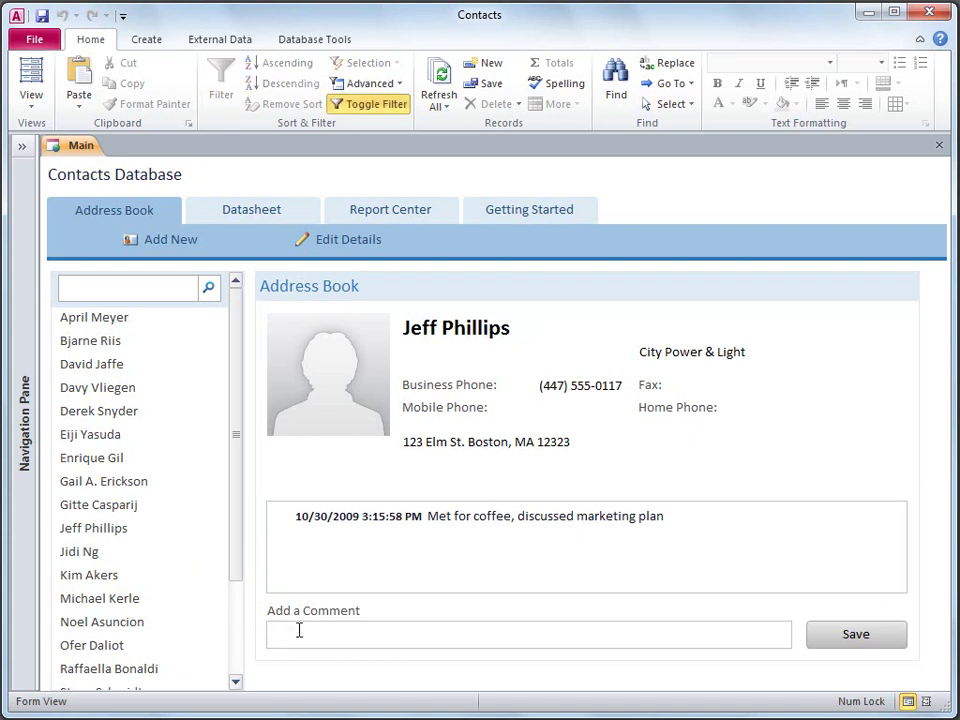
{"action": "type", "text": "Faxed marketing materials"}
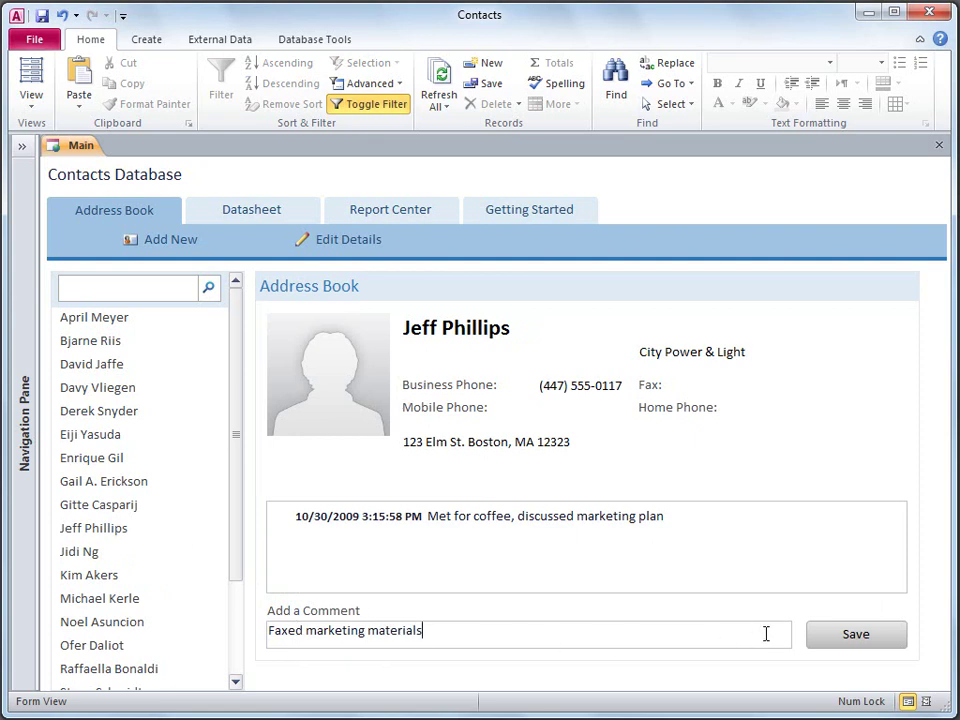
{"action": "left_click", "coordinate": [828, 644]}
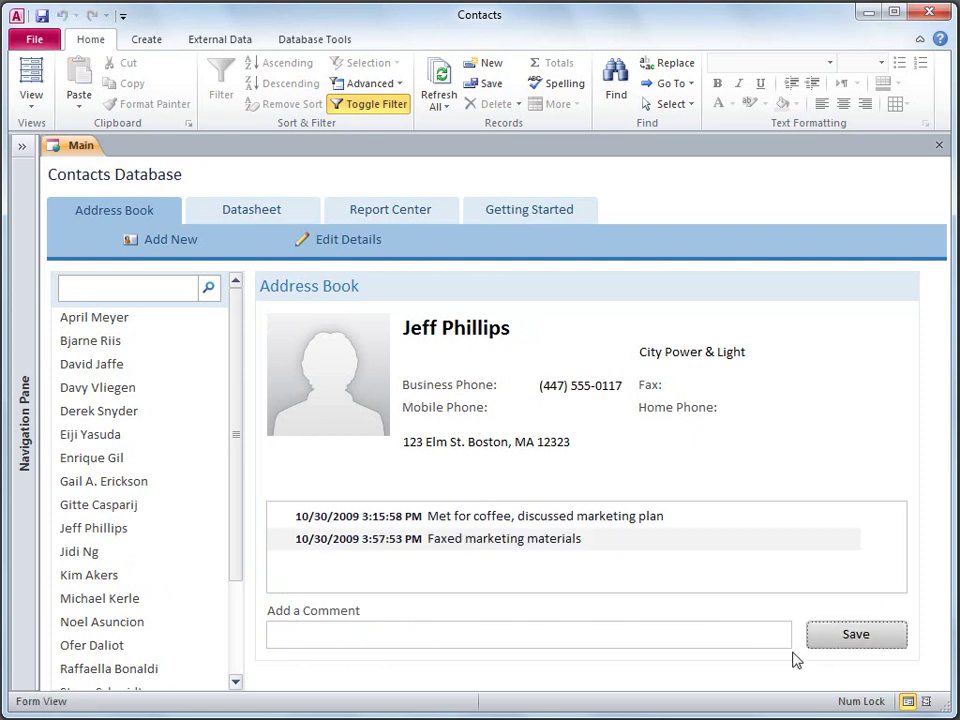
Step: Edit the selected contact's details to set the job title to Marketing Director and save the record
{"action": "left_click", "coordinate": [365, 250]}
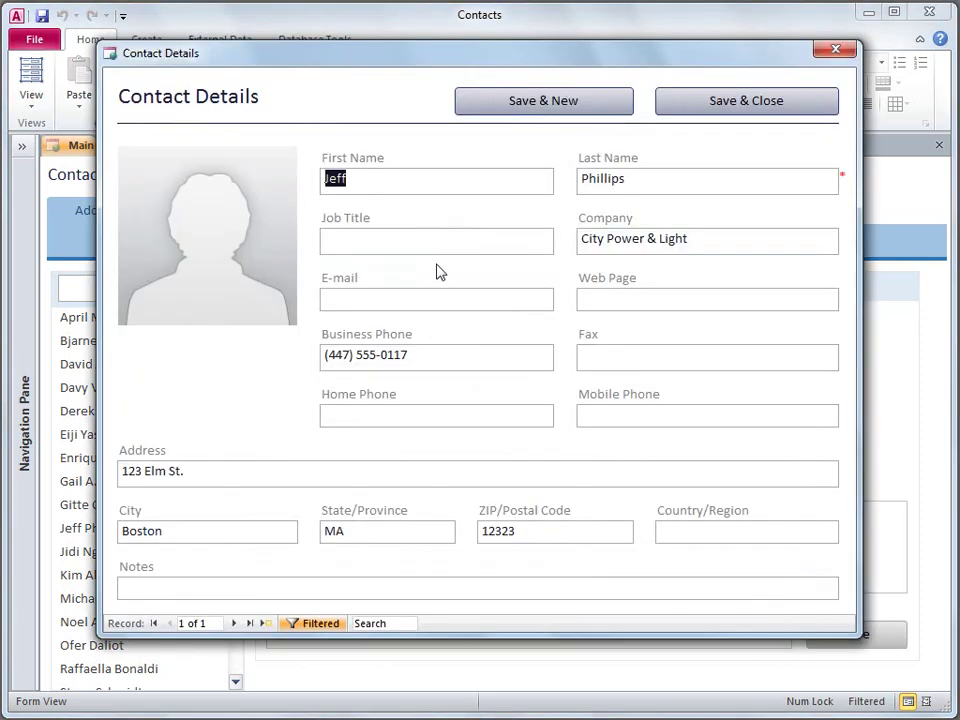
{"action": "left_click", "coordinate": [438, 246]}
{"action": "type", "text": "Marke"}
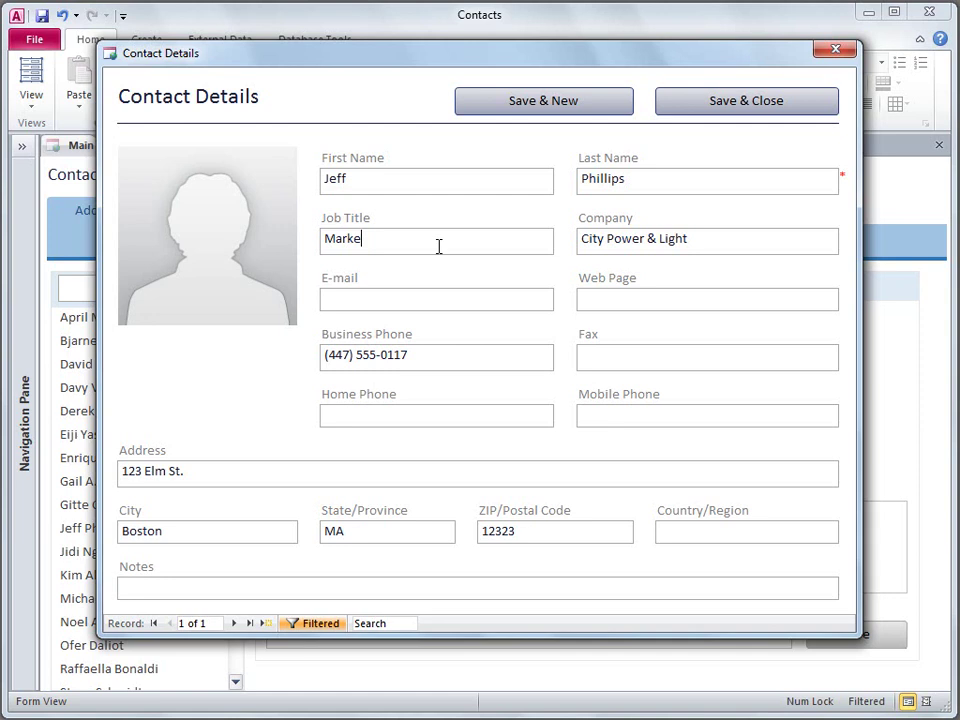
{"action": "type", "text": "ting Director"}
{"action": "left_click", "coordinate": [672, 106]}
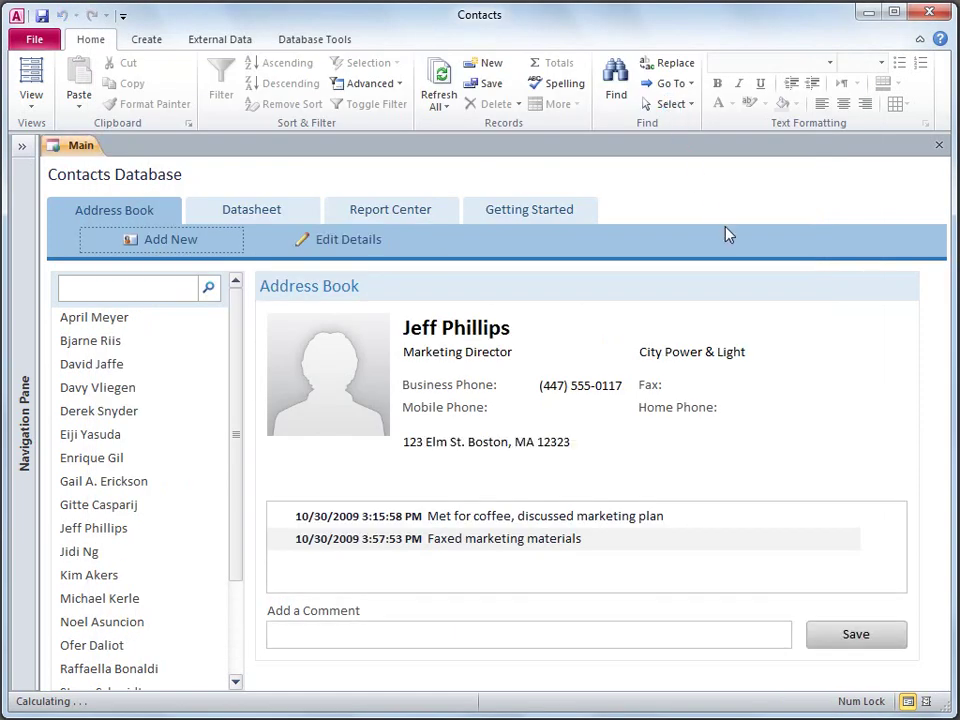
Step: Filter the contacts datasheet by company to show only Tailspin Toys
{"action": "left_click", "coordinate": [300, 216]}
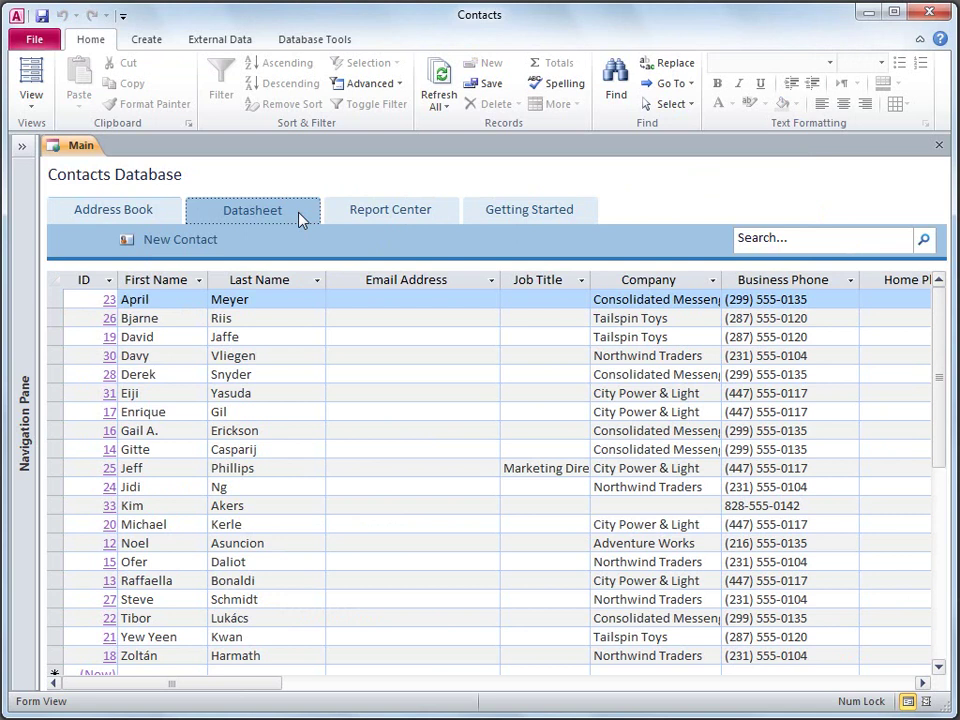
{"action": "left_click", "coordinate": [713, 280]}
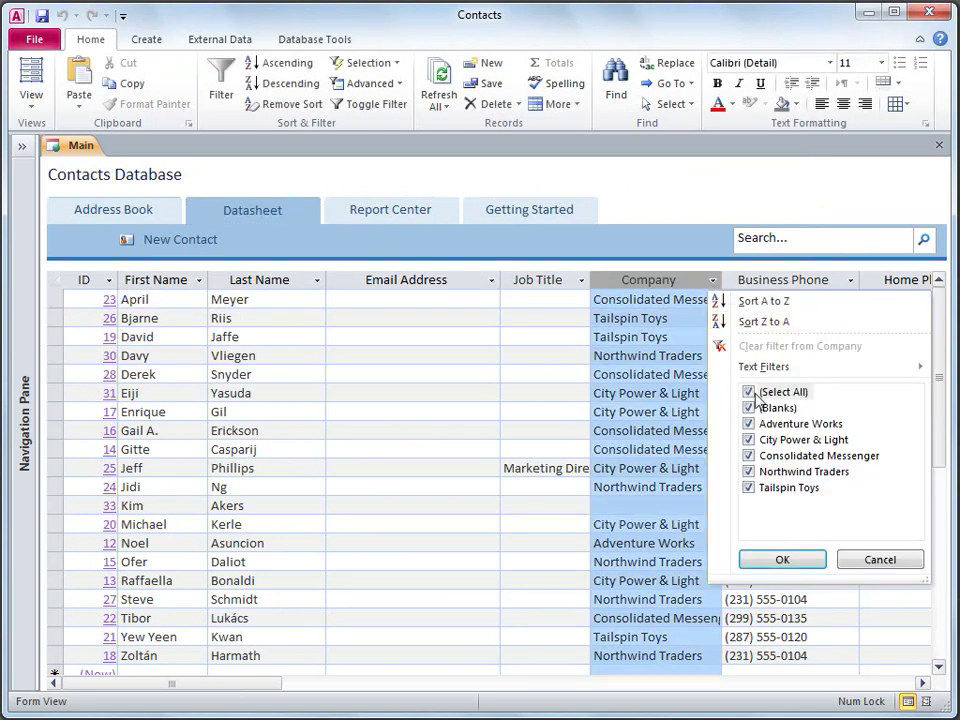
{"action": "left_click", "coordinate": [752, 394]}
{"action": "left_click", "coordinate": [749, 488]}
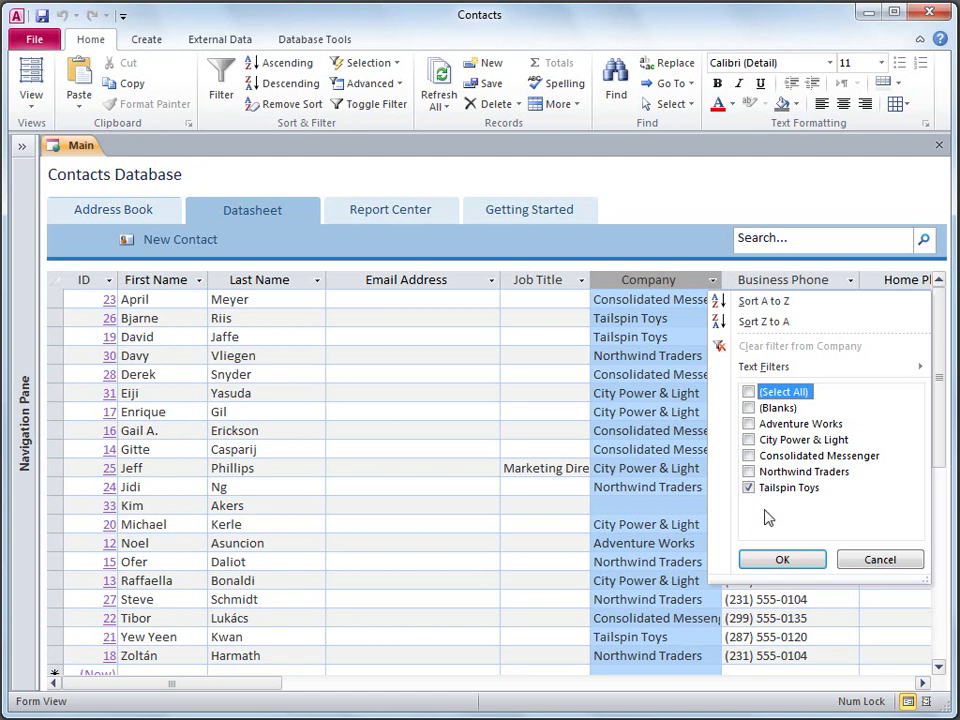
{"action": "left_click", "coordinate": [779, 560]}
Step: Change the company of all three filtered contacts to Wingtip Toys, copying the name from the first record to the other two
{"action": "type", "text": "Win"}
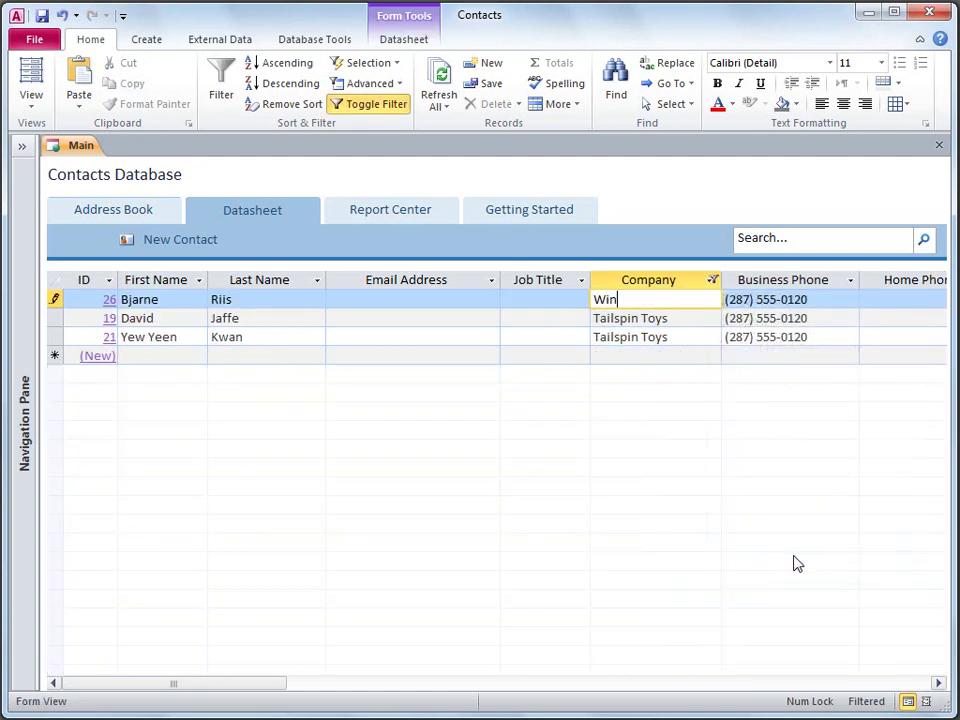
{"action": "type", "text": "gtip Toys"}
{"action": "left_click_drag", "start_coordinate": [681, 301], "coordinate": [579, 298]}
{"action": "right_click", "coordinate": [607, 298]}
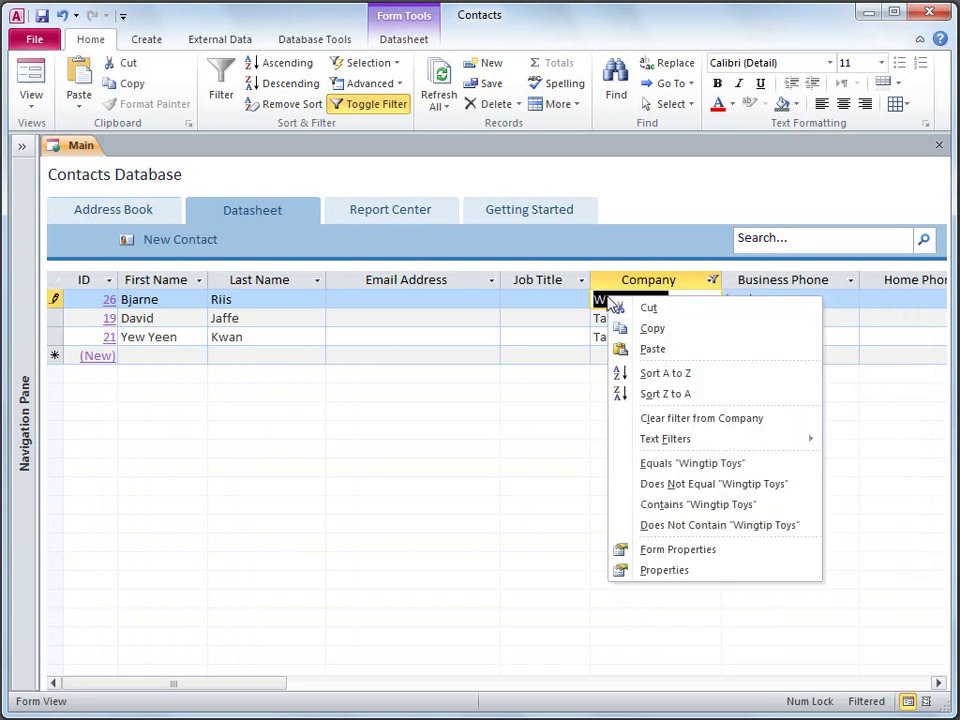
{"action": "left_click", "coordinate": [636, 328]}
{"action": "left_click", "coordinate": [591, 318]}
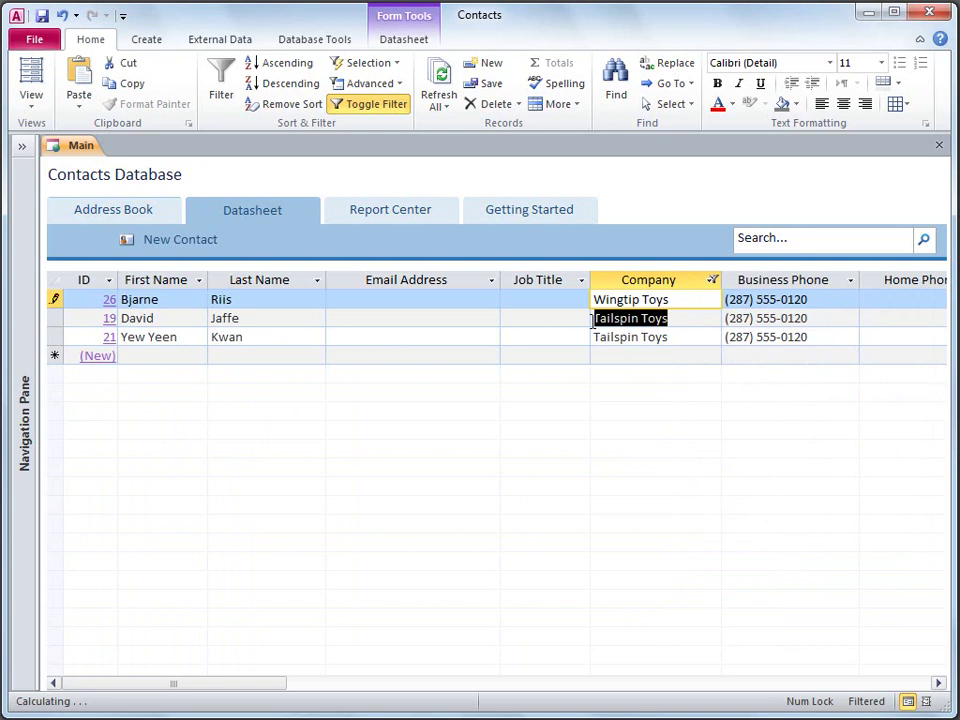
{"action": "key", "text": "ctrl+v"}
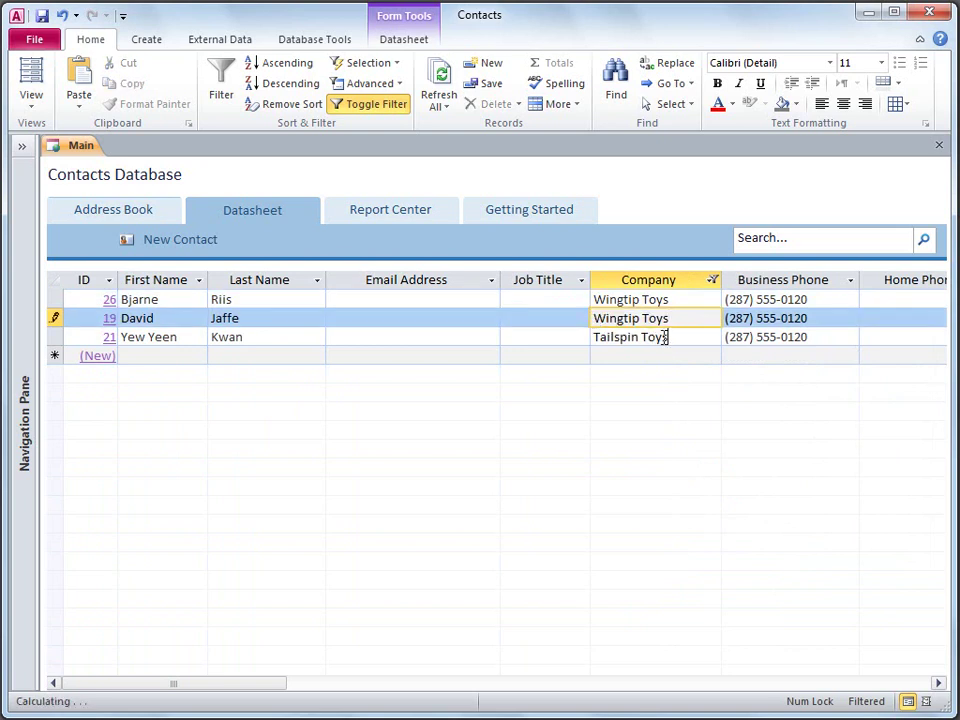
{"action": "left_click", "coordinate": [591, 337]}
{"action": "key", "text": "ctrl+v"}
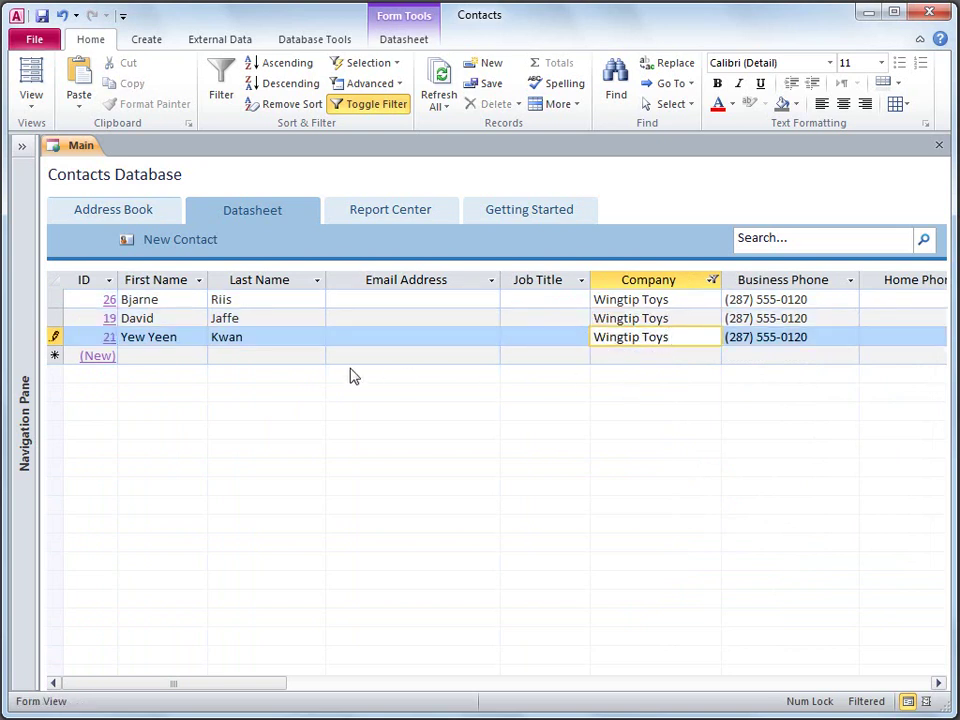
Step: Enter another contact's first and last name in the datasheet's new row, and open and close a blank contact details form
{"action": "left_click", "coordinate": [187, 357]}
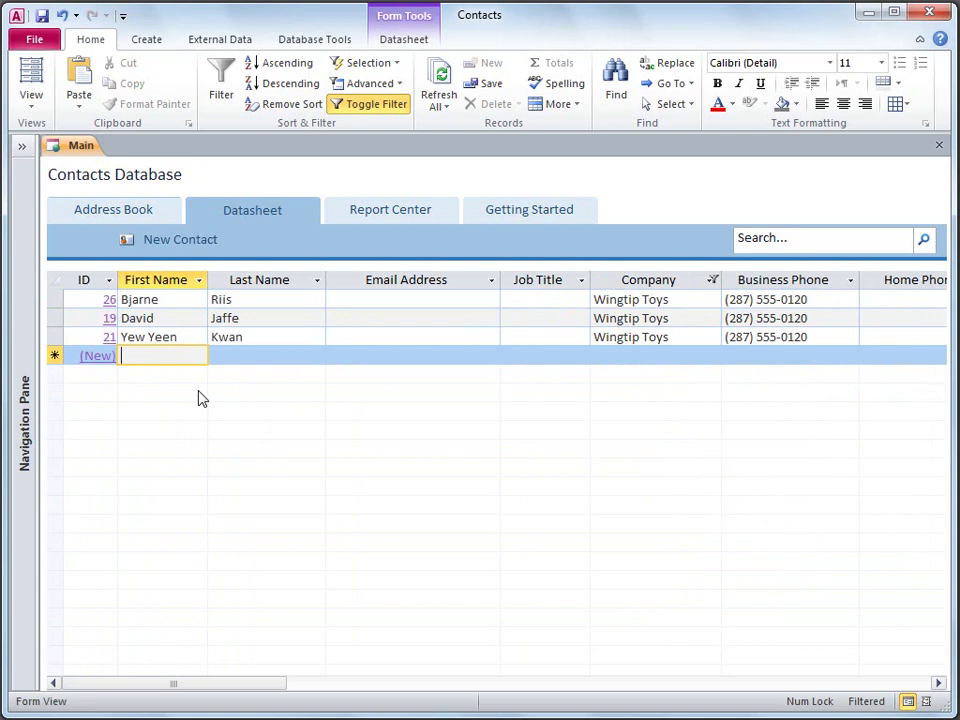
{"action": "type", "text": "Jed"}
{"action": "key", "text": "Tab"}
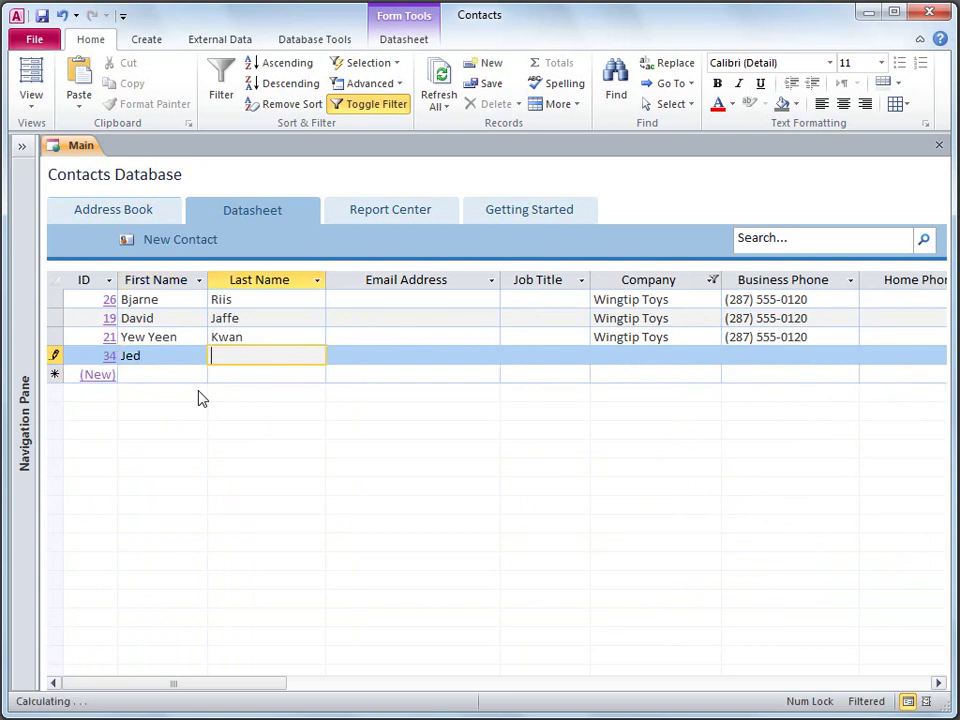
{"action": "type", "text": "Brown"}
{"action": "left_click", "coordinate": [100, 374]}
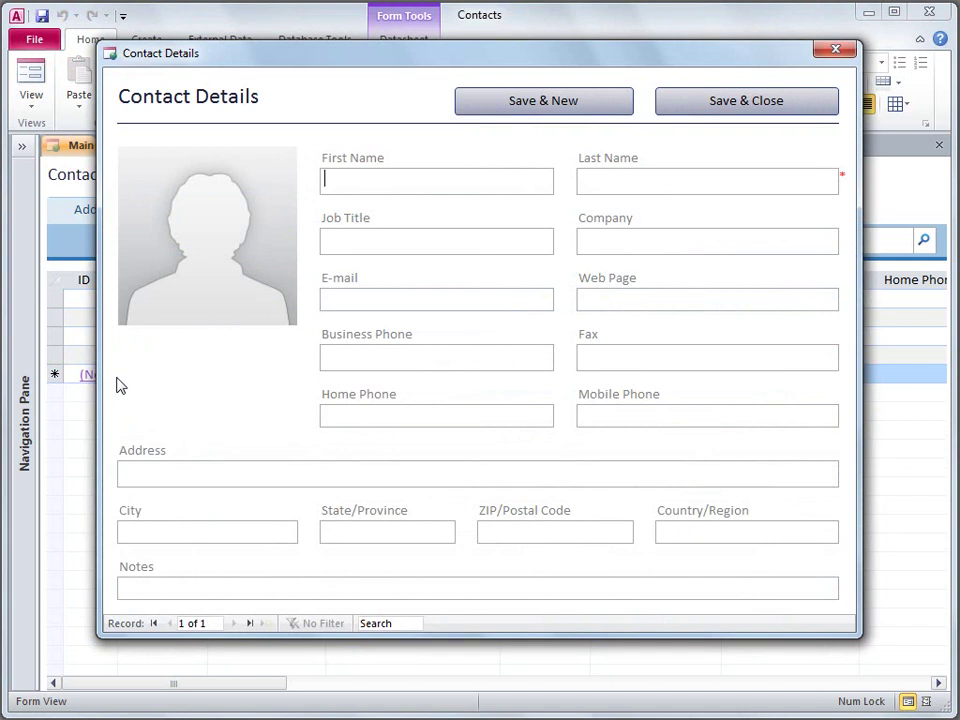
{"action": "left_click", "coordinate": [701, 112]}
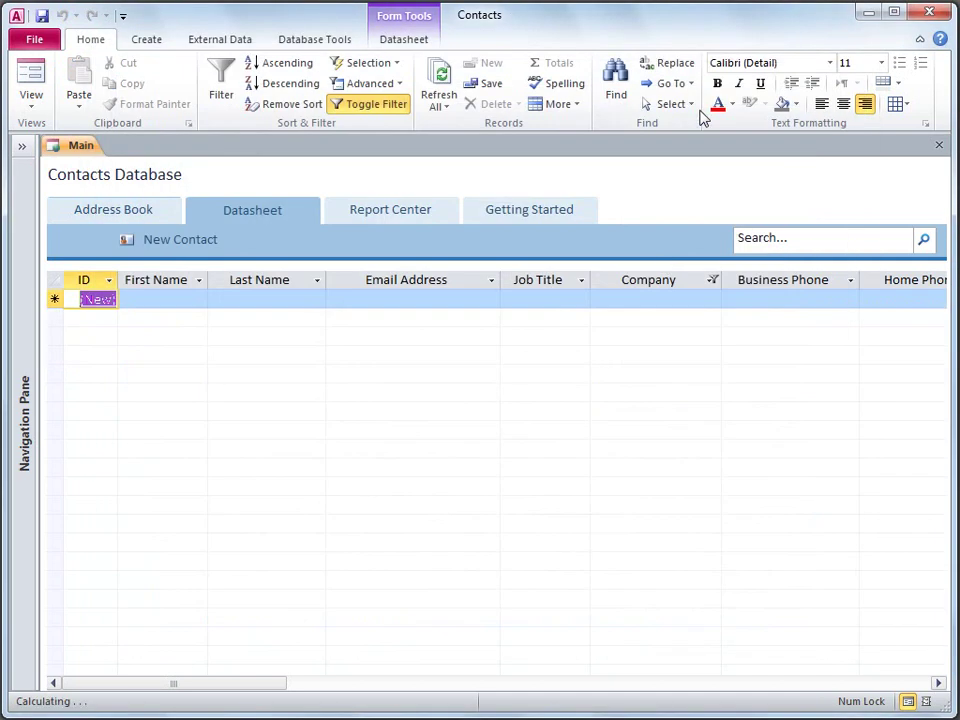
Step: Reset the Company filter to include all companies so the datasheet lists every contact
{"action": "left_click", "coordinate": [712, 280]}
{"action": "left_click", "coordinate": [749, 391]}
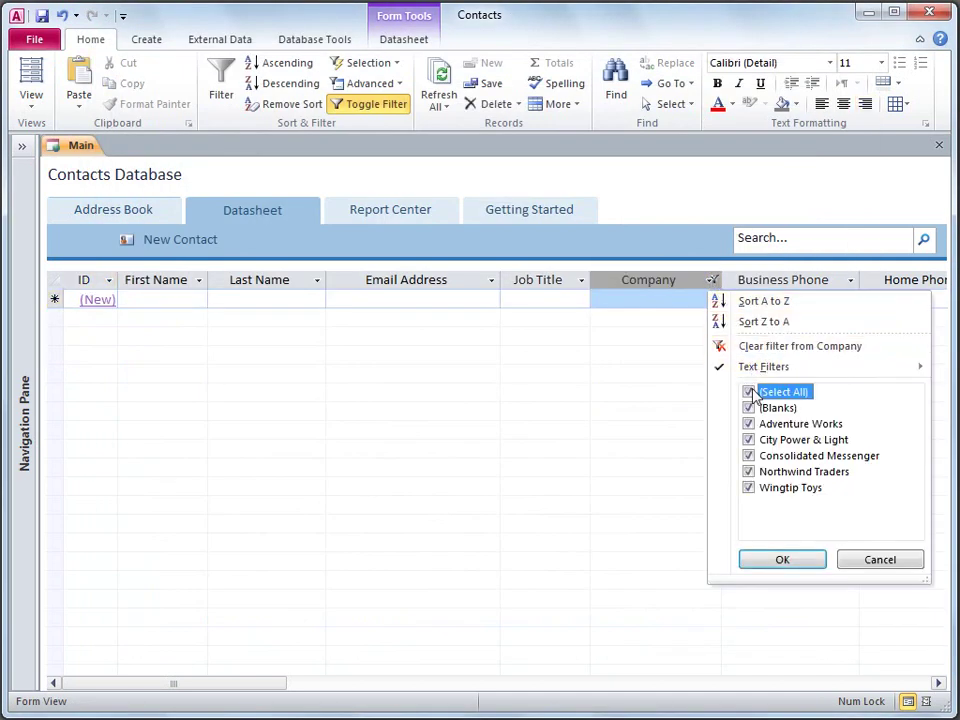
{"action": "left_click", "coordinate": [778, 562]}
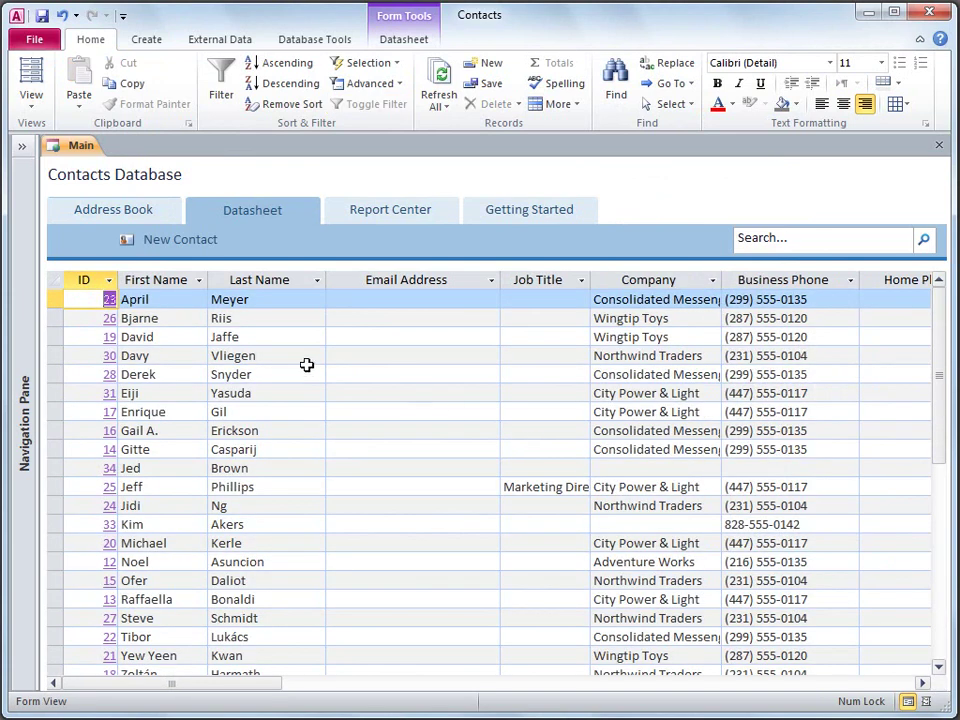
Step: View the details of the fourth contact in the datasheet, opening the form once from its ID and once from its first name
{"action": "left_click", "coordinate": [110, 357]}
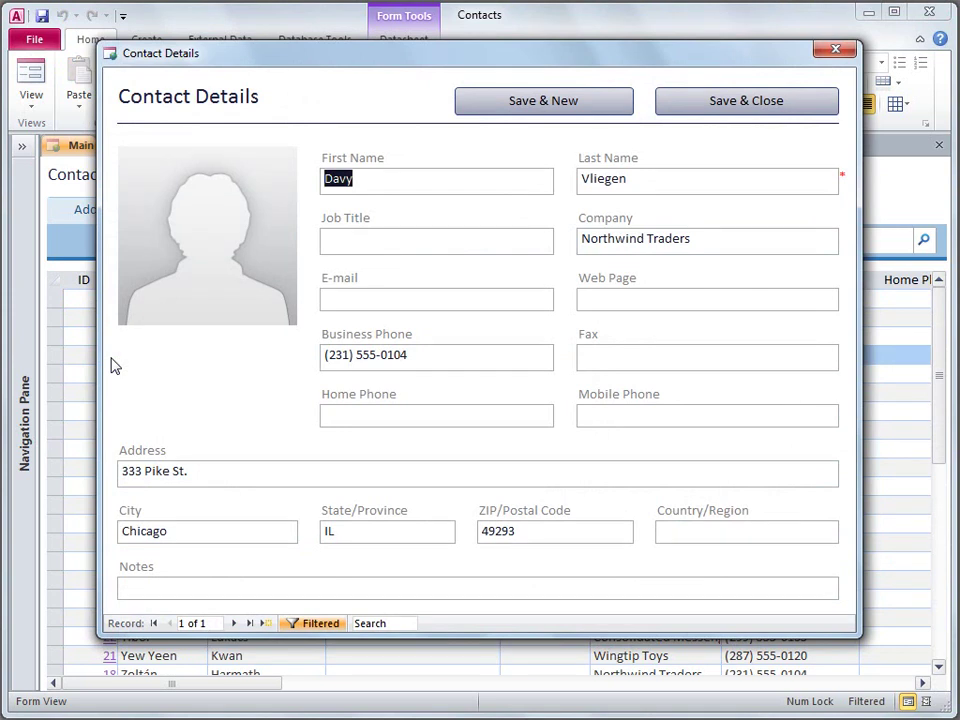
{"action": "left_click", "coordinate": [703, 105]}
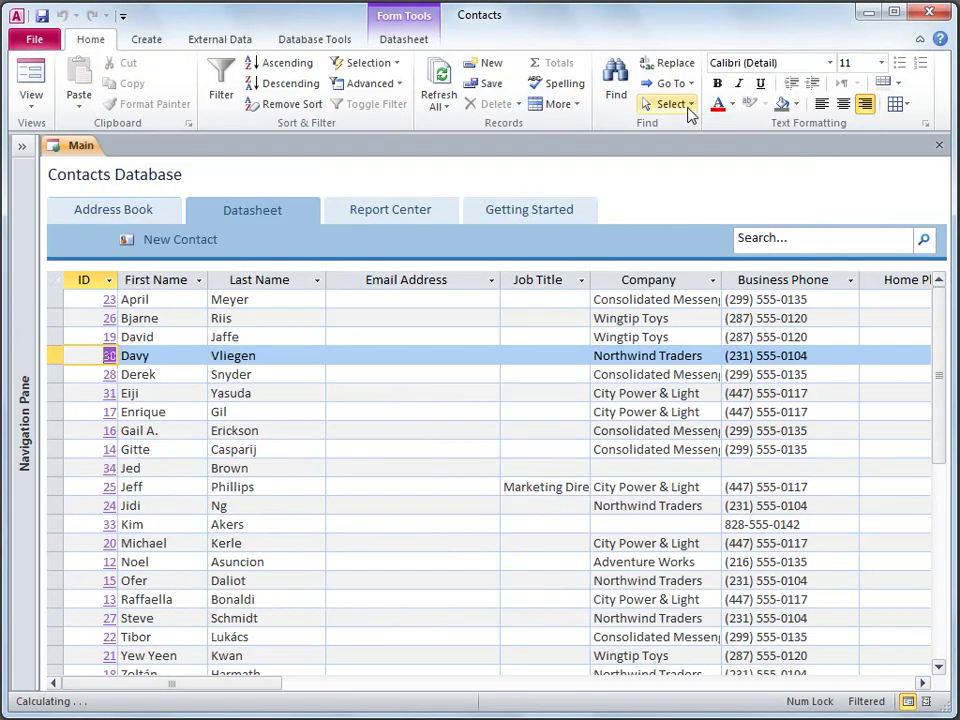
{"action": "double_click", "coordinate": [174, 357]}
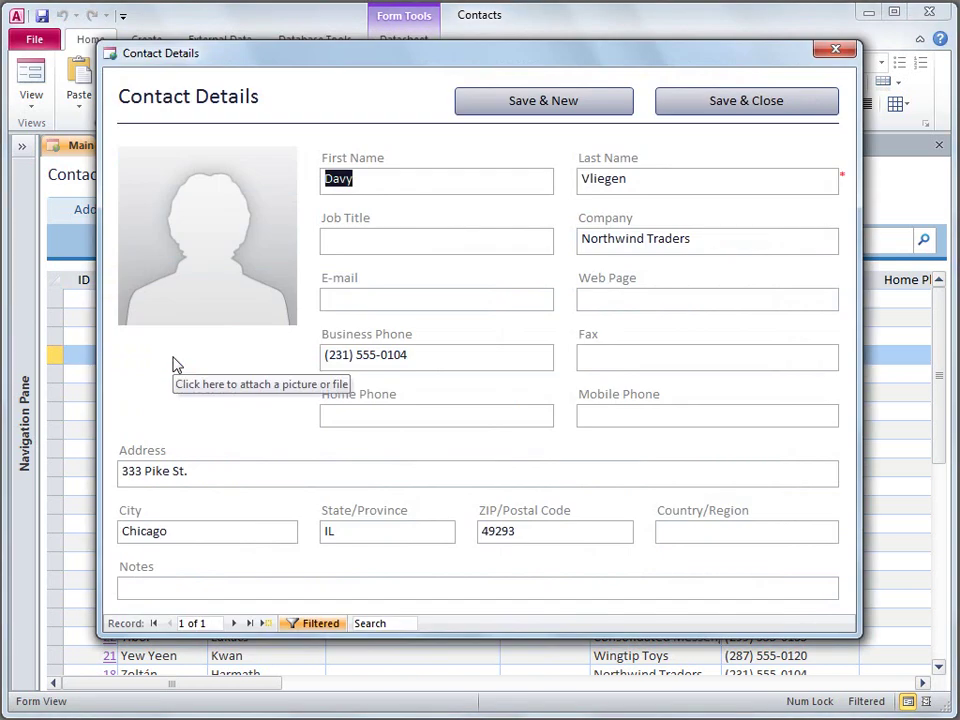
{"action": "left_click", "coordinate": [739, 103]}
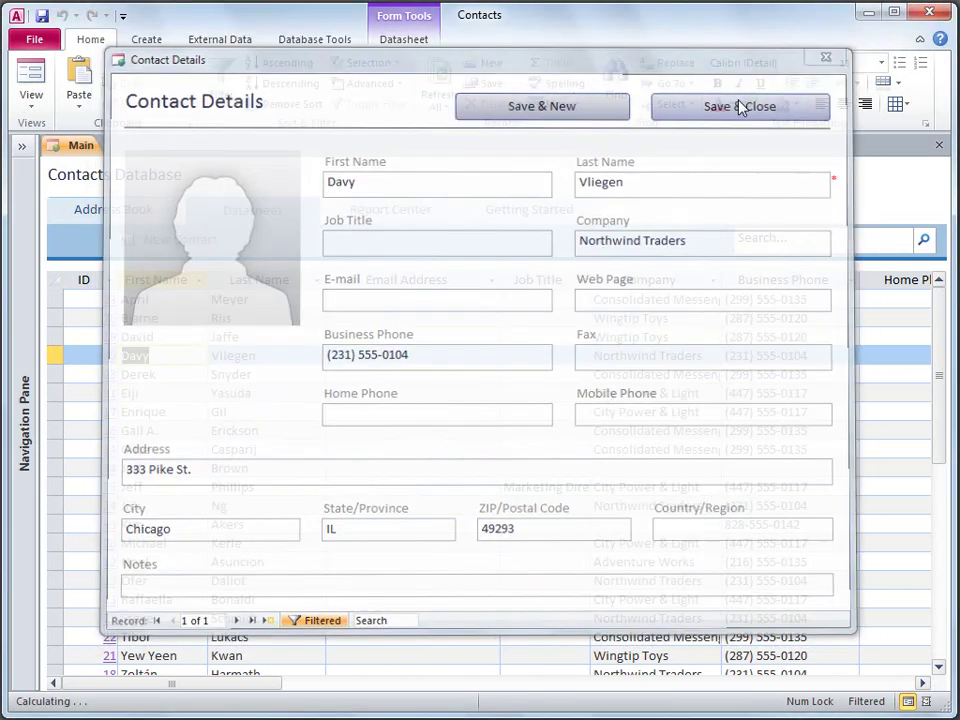
Step: Search the contacts datasheet for "Dav" and for "231"
{"action": "left_click_drag", "start_coordinate": [793, 238], "coordinate": [731, 240]}
{"action": "type", "text": "Dav"}
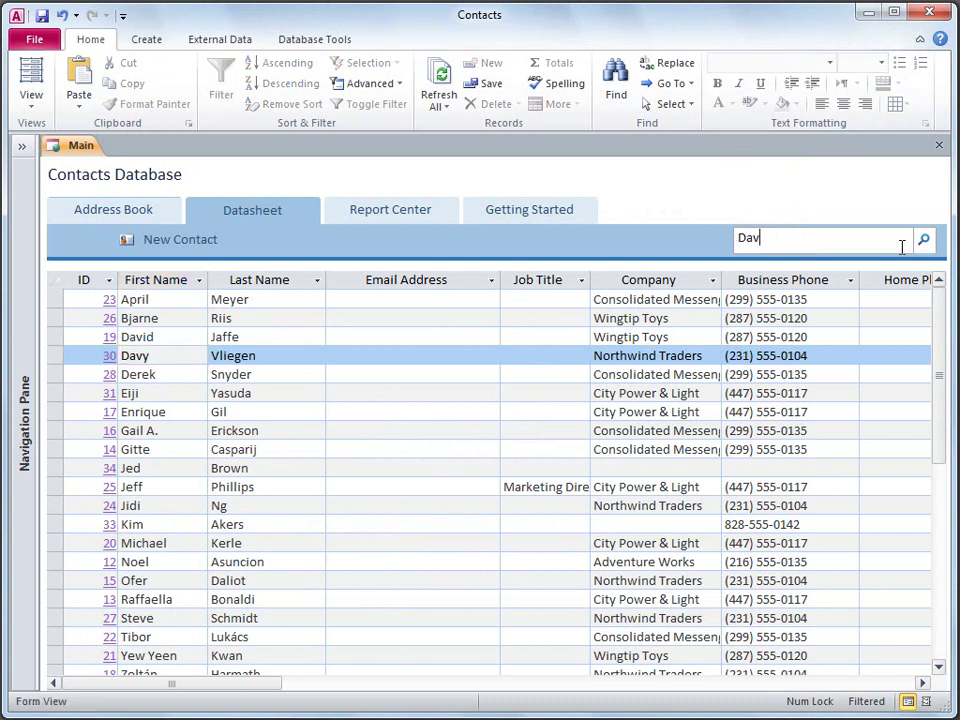
{"action": "left_click", "coordinate": [922, 240]}
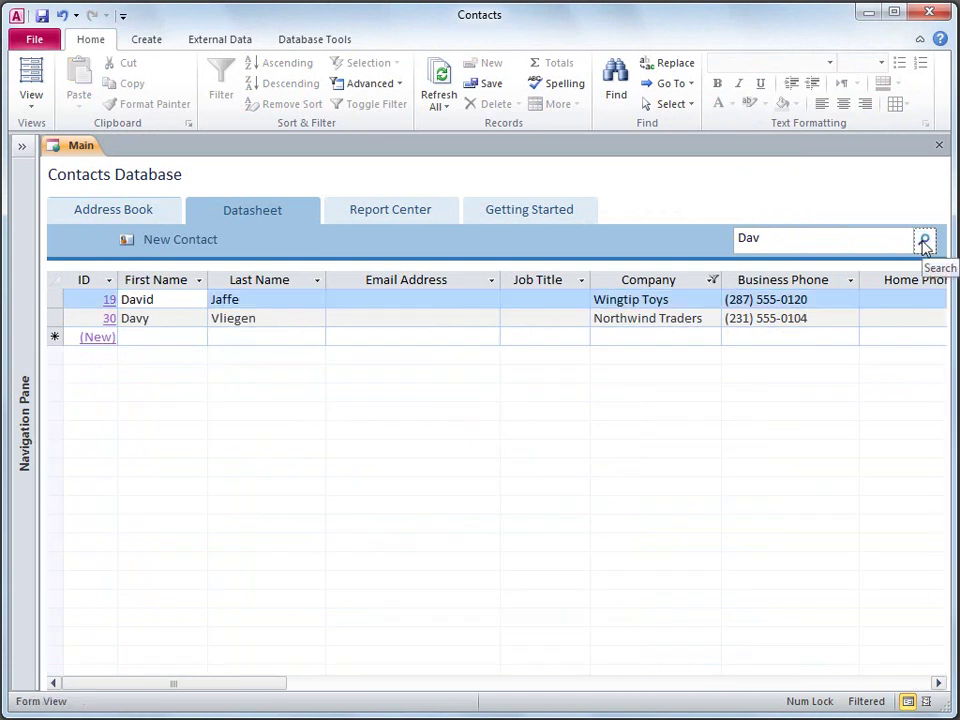
{"action": "double_click", "coordinate": [836, 240]}
{"action": "type", "text": "231"}
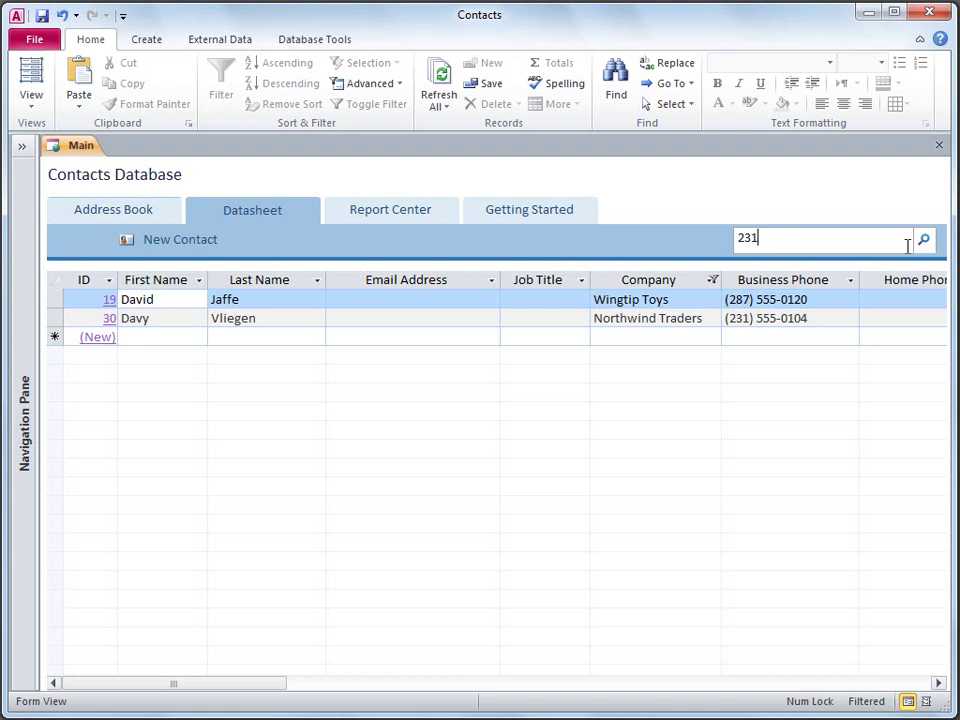
{"action": "left_click", "coordinate": [922, 242]}
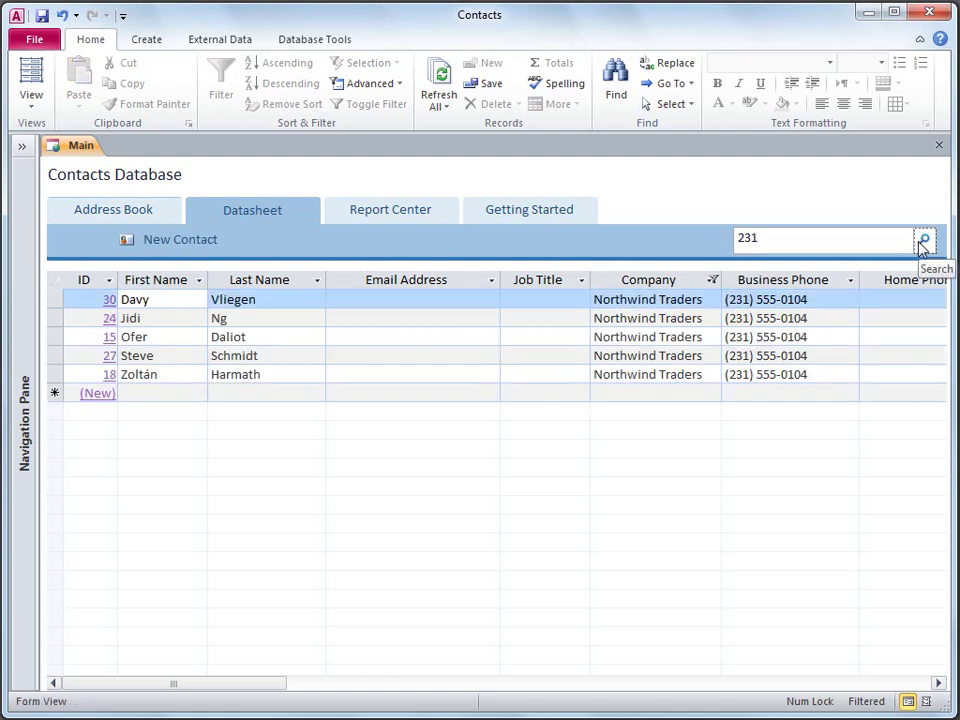
Step: Clear the search term and rerun the search so the datasheet lists every contact
{"action": "left_click_drag", "start_coordinate": [838, 240], "coordinate": [737, 240]}
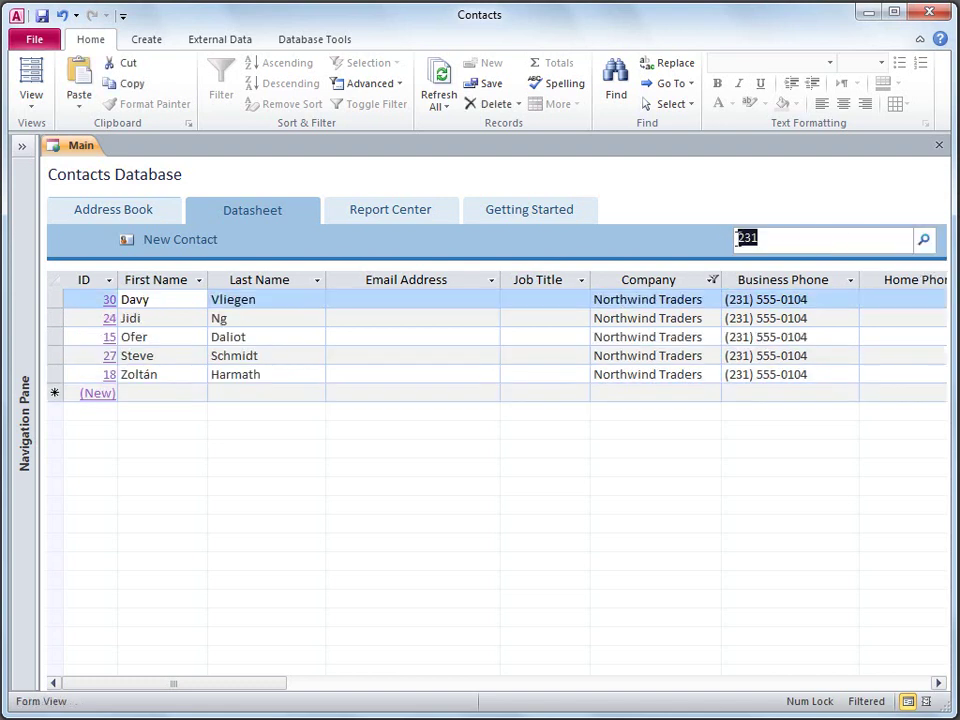
{"action": "key", "text": "BackSpace"}
{"action": "left_click", "coordinate": [928, 242]}
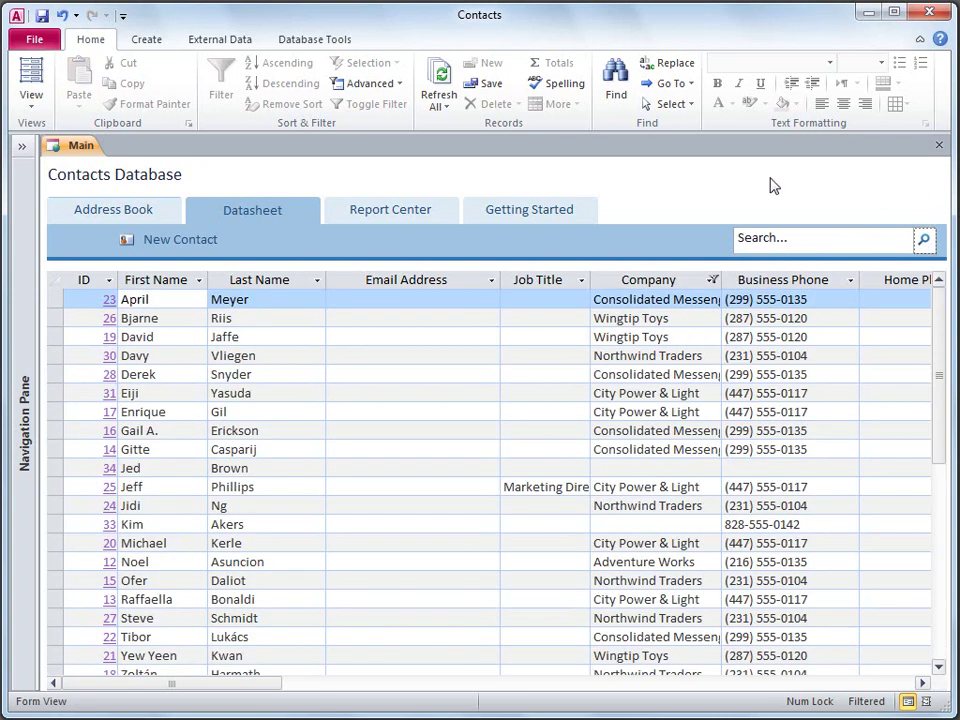
Step: Display the Address Book report in the Report Center and open it in its own tab
{"action": "left_click", "coordinate": [437, 212]}
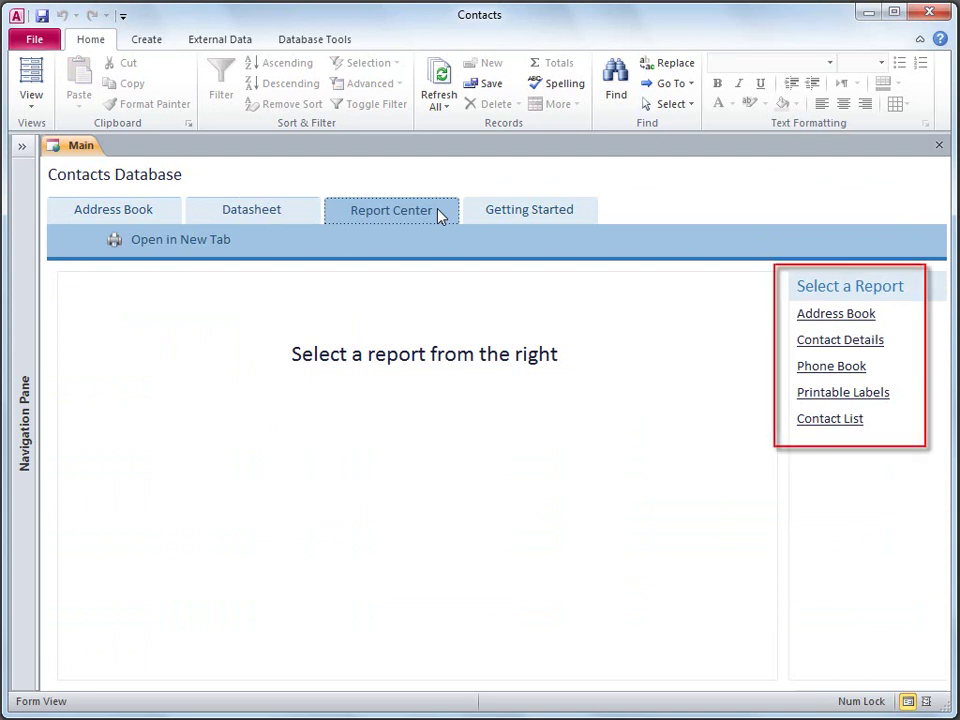
{"action": "left_click", "coordinate": [803, 316]}
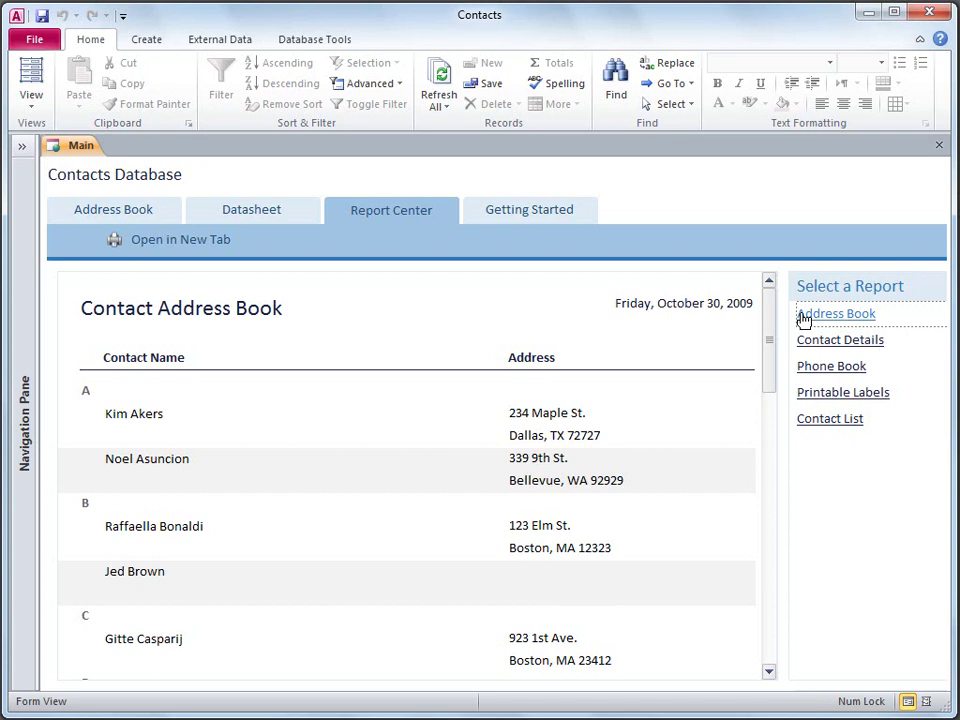
{"action": "left_click", "coordinate": [225, 243]}
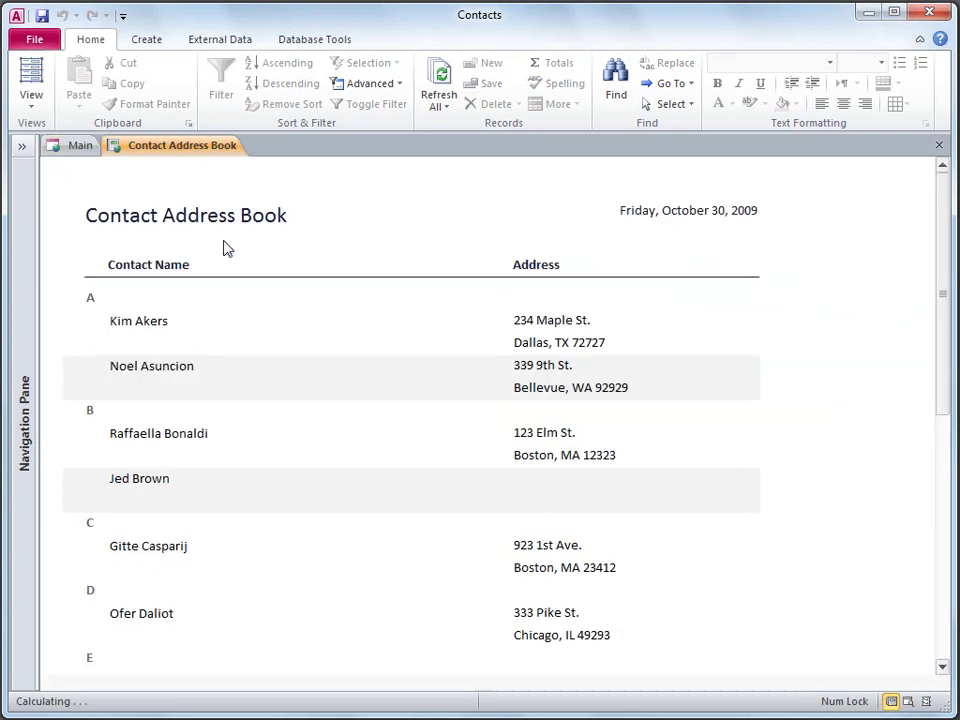
Step: View the print options for the Contact Address Book report, leave them without printing, and close the report
{"action": "left_click", "coordinate": [34, 42]}
{"action": "left_click", "coordinate": [75, 418]}
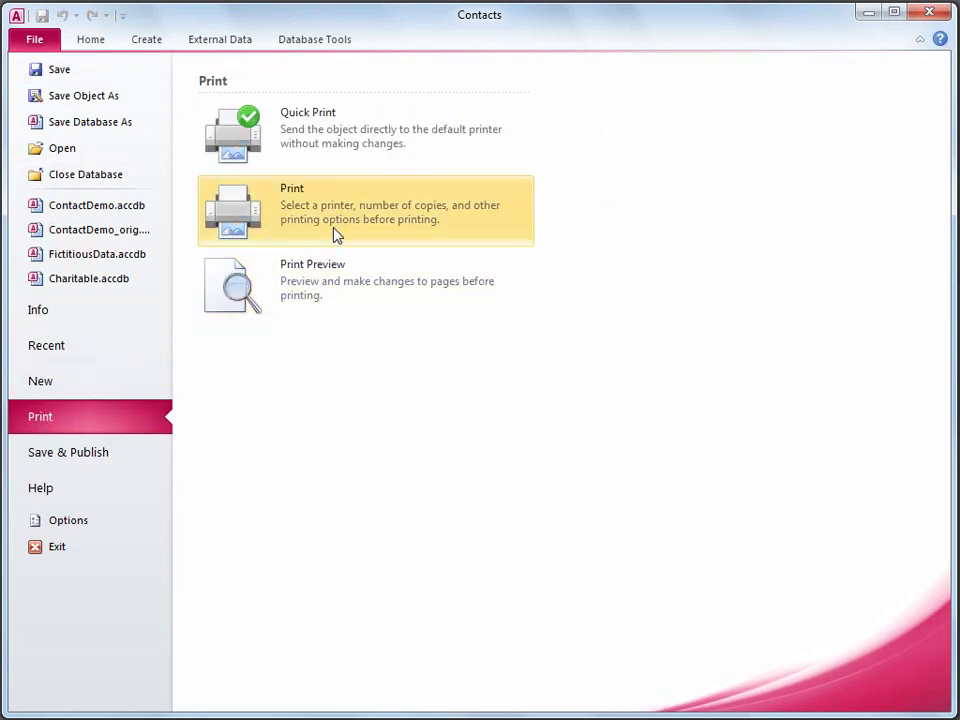
{"action": "left_click", "coordinate": [38, 44]}
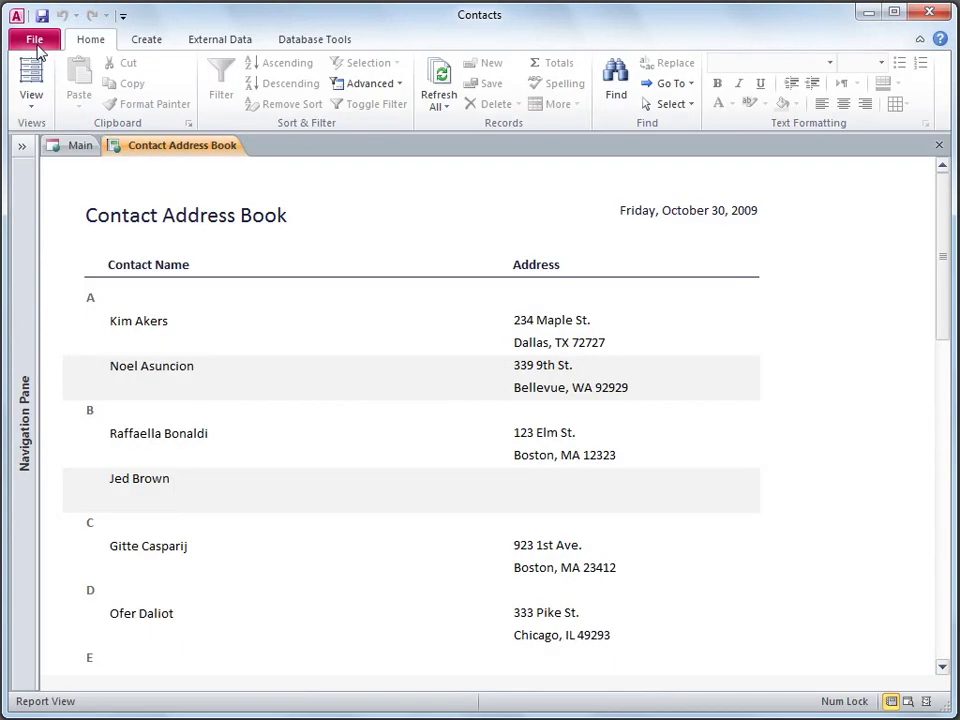
{"action": "left_click", "coordinate": [939, 147]}
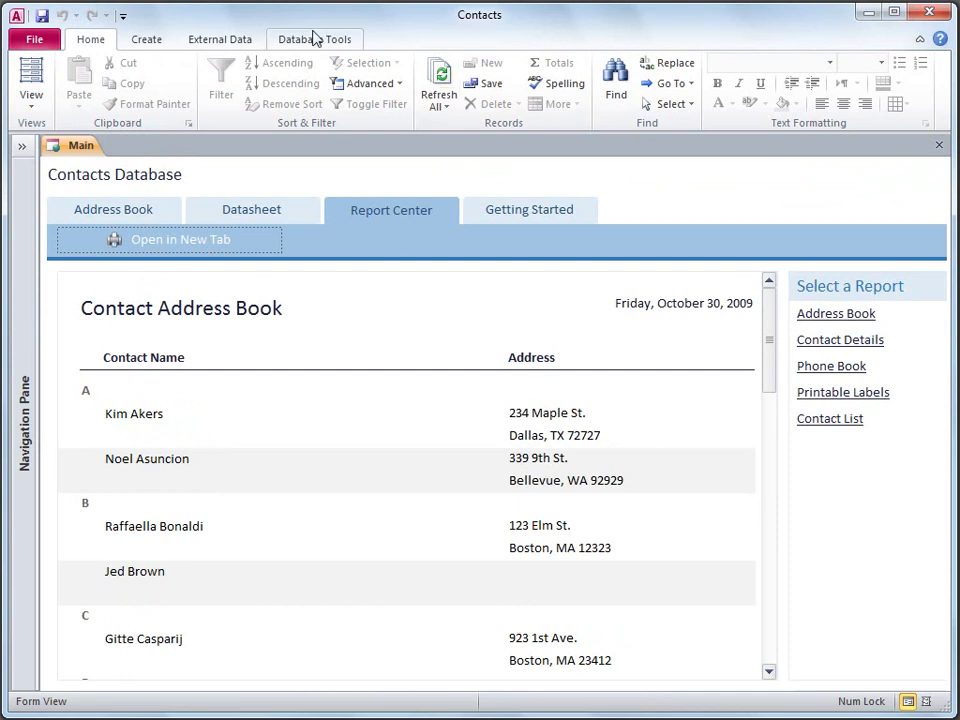
{"action": "left_click", "coordinate": [36, 40]}
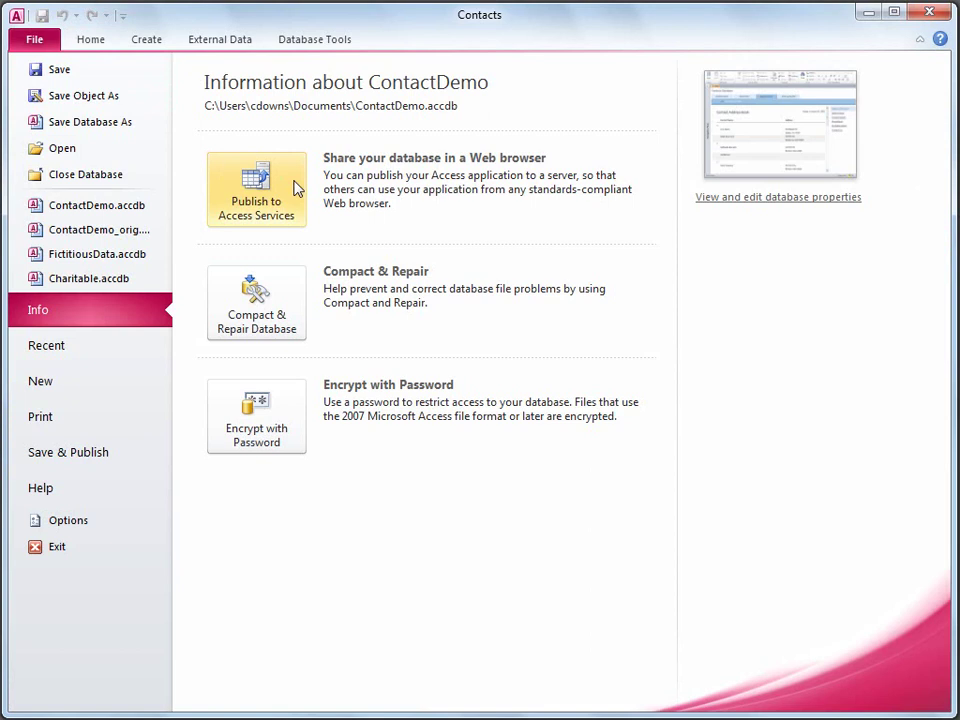
{"action": "left_click", "coordinate": [256, 190]}
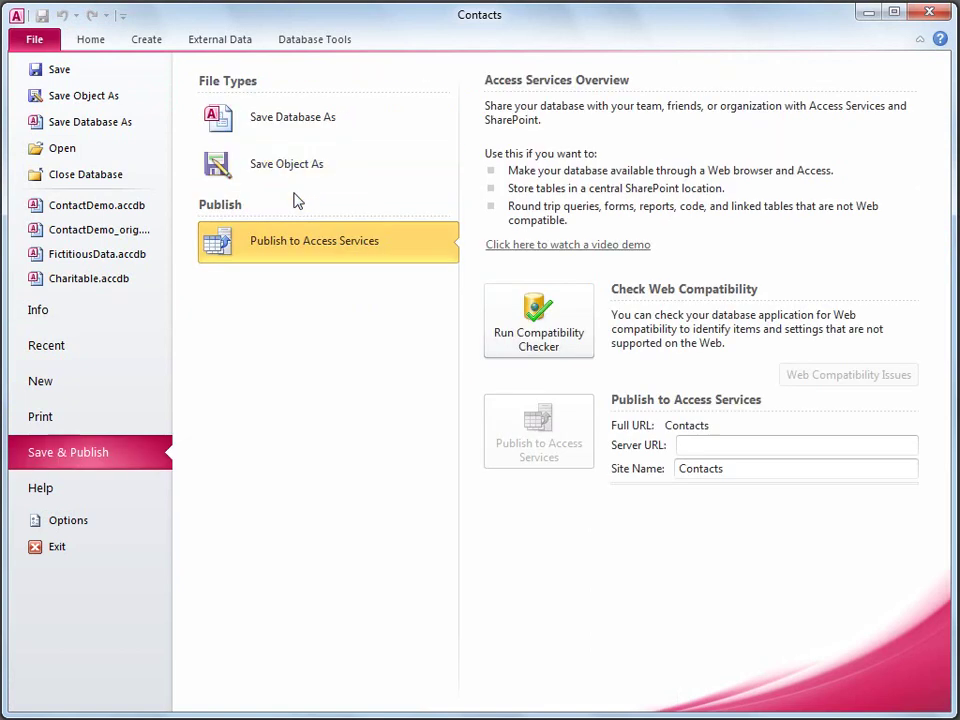
{"action": "left_click", "coordinate": [700, 442]}
{"action": "type", "text": "http://"}
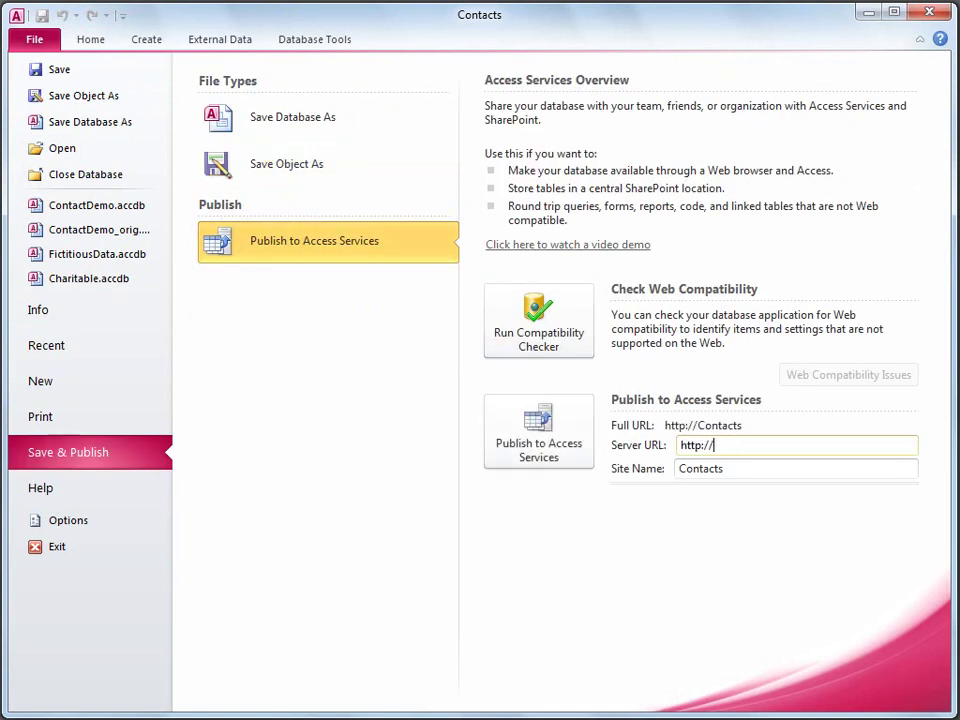
{"action": "type", "text": "MyServer"}
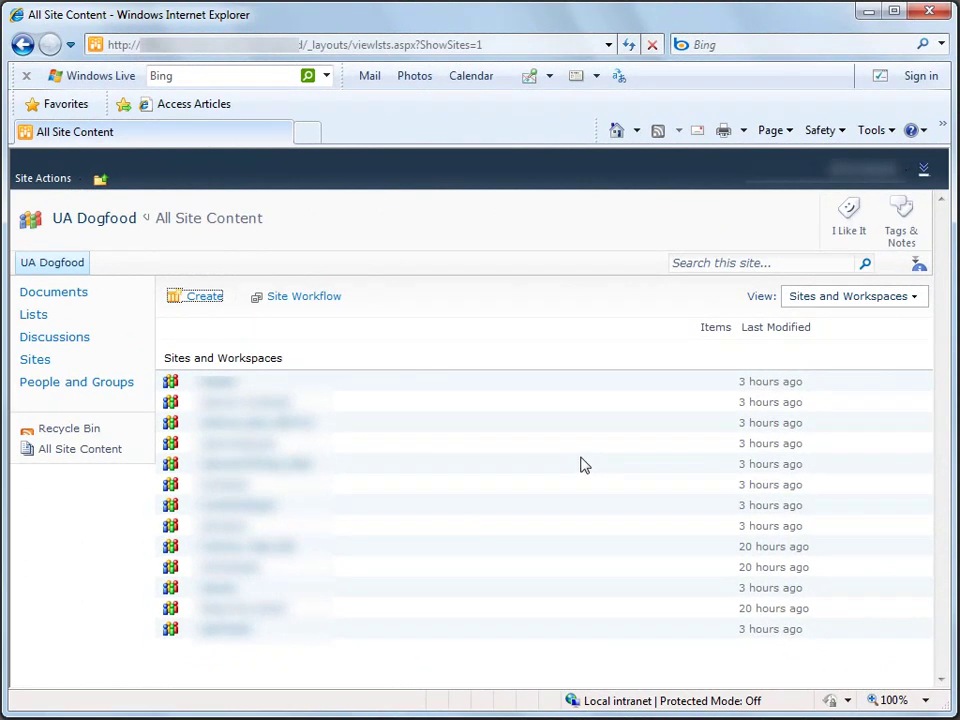
Step: In Internet Explorer, create a site from the Contacts Web Database template with MarketingContacts as both title and URL name
{"action": "left_click", "coordinate": [210, 298]}
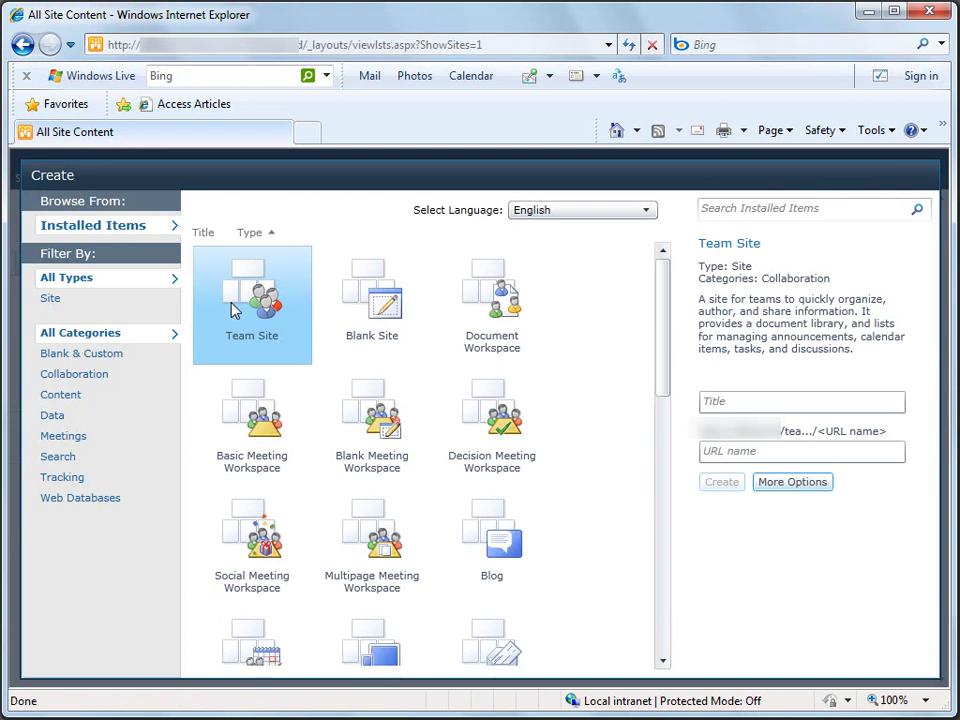
{"action": "left_click_drag", "start_coordinate": [658, 369], "coordinate": [668, 478]}
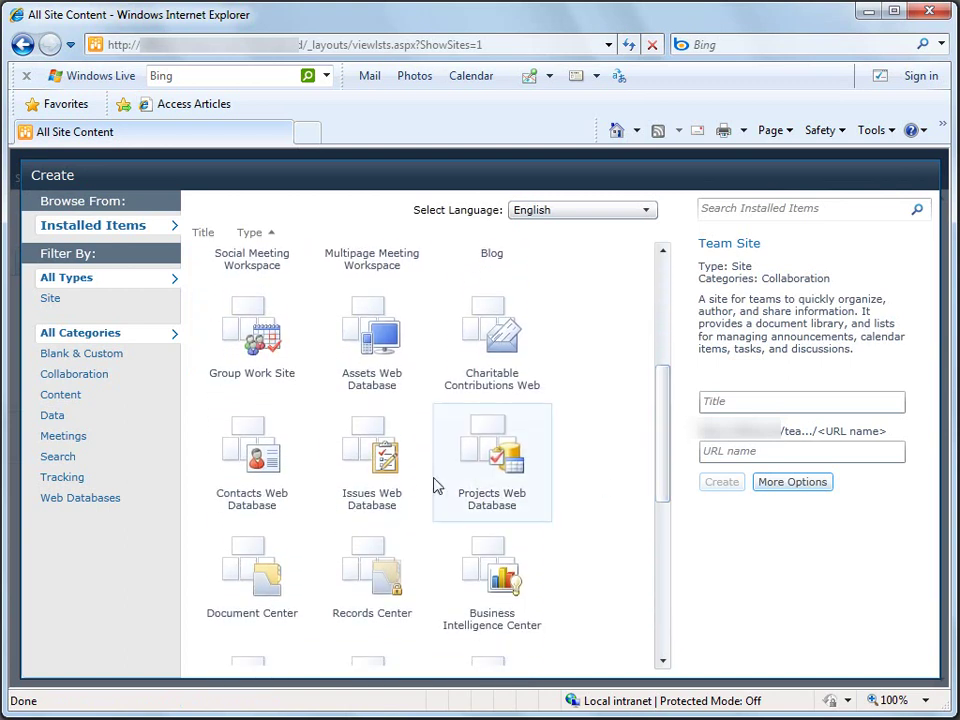
{"action": "left_click", "coordinate": [288, 492]}
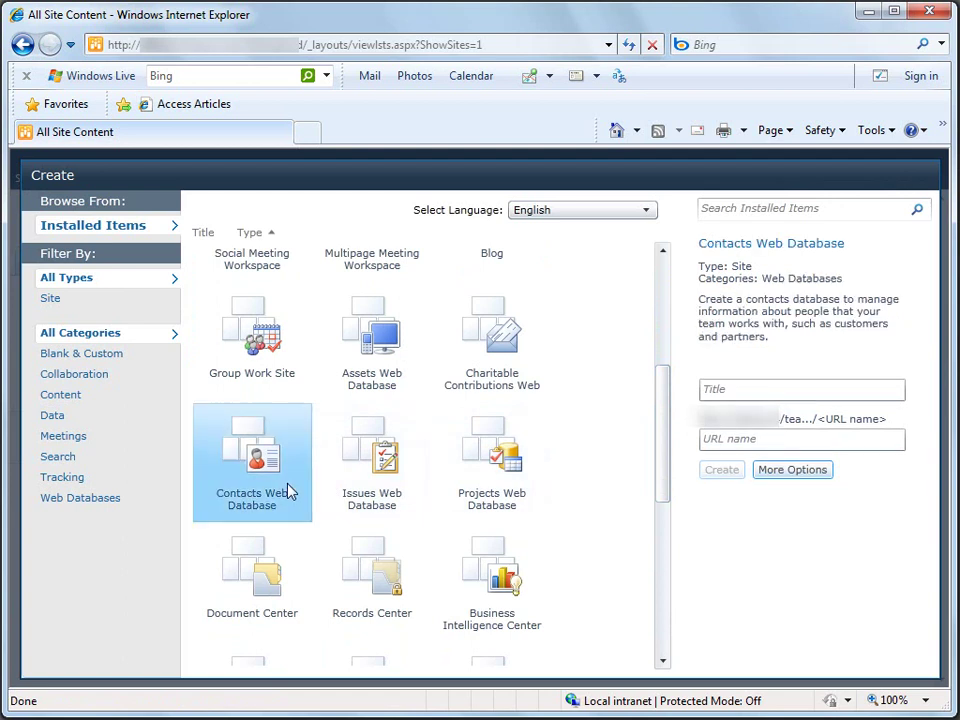
{"action": "left_click", "coordinate": [742, 392]}
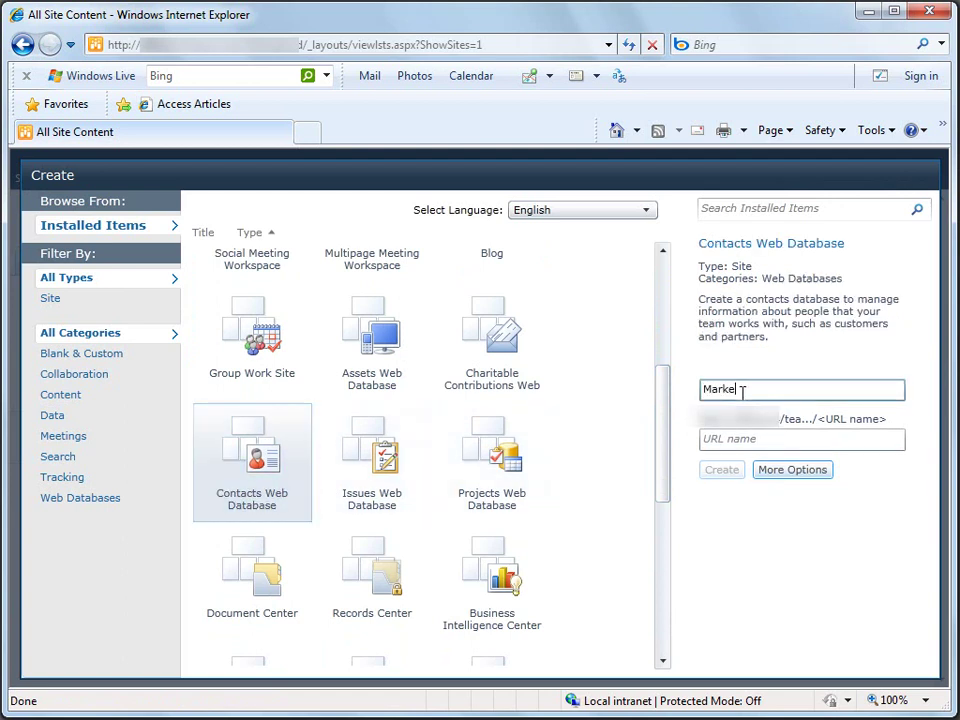
{"action": "type", "text": "MarketingContacts"}
{"action": "key", "text": "Tab"}
{"action": "type", "text": "M"}
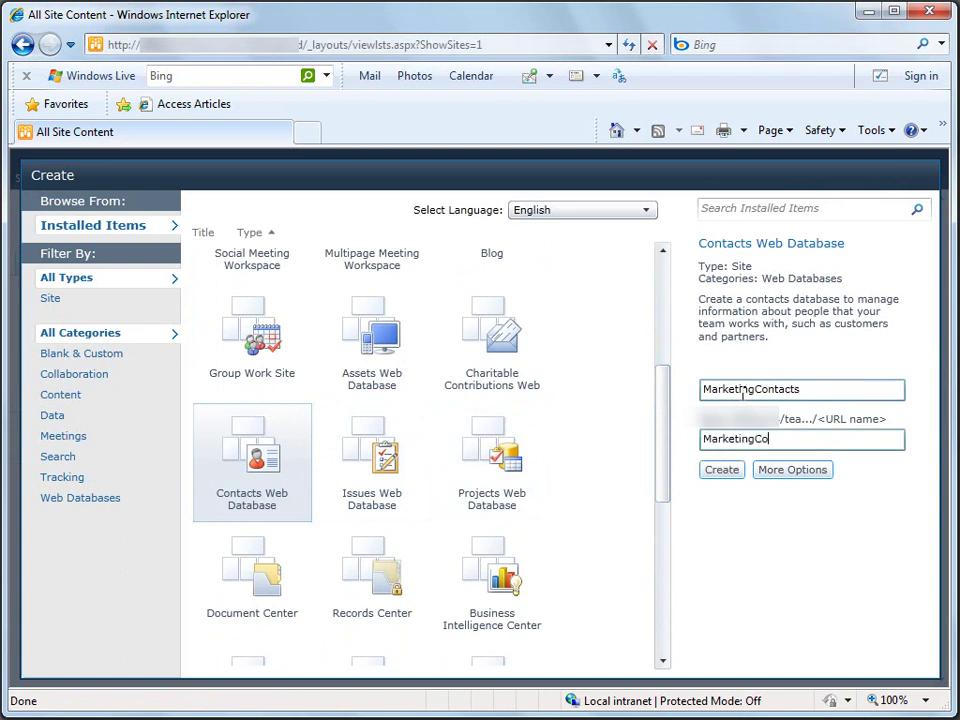
{"action": "left_click", "coordinate": [727, 470]}
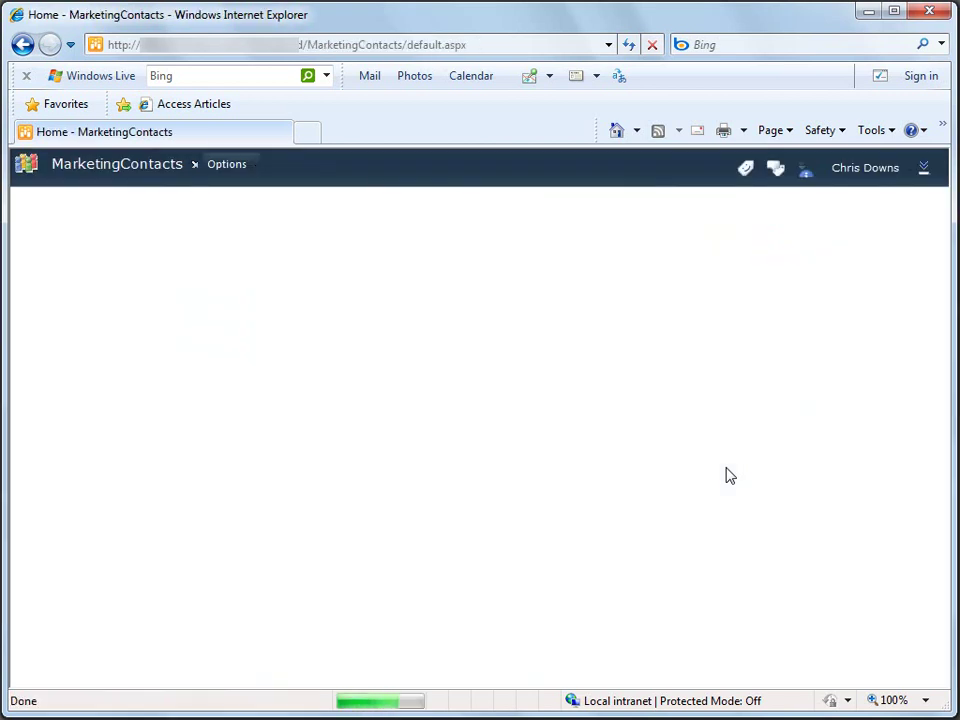